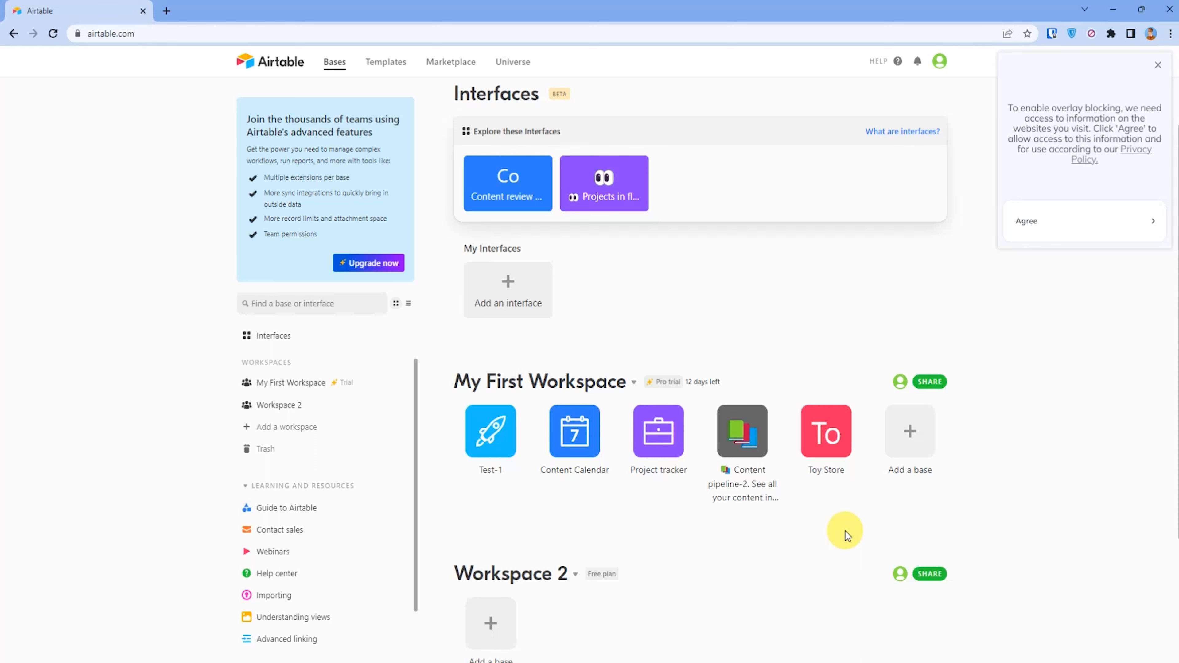
# Open the Toy Store base from My First Workspace and dismiss the overlay-blocking permission notice.
pyautogui.click(843, 448)
pyautogui.click(813, 446)
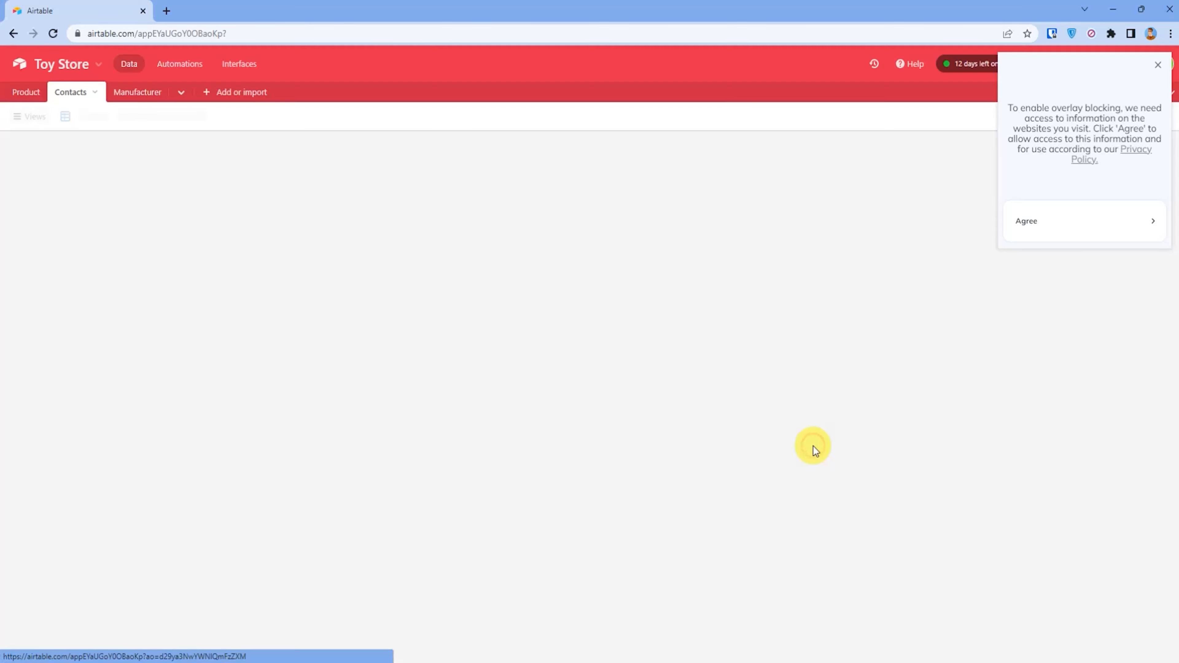
pyautogui.click(1161, 67)
pyautogui.click(1125, 254)
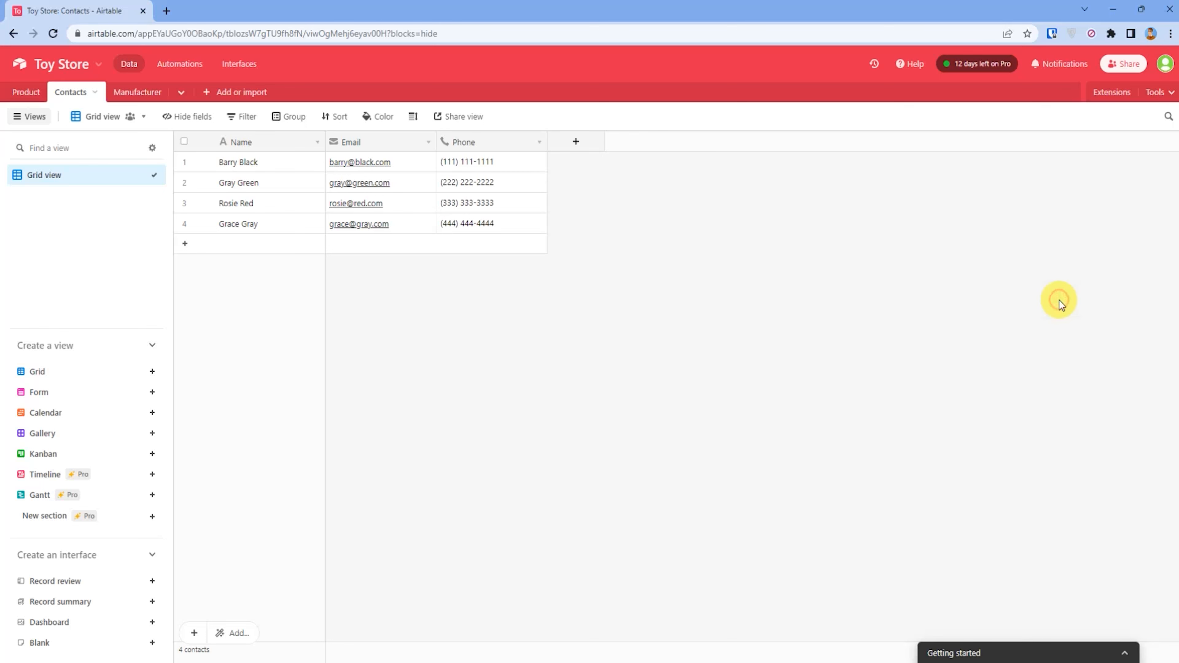
# Look through the Product, Contacts and Manufacturer tables to review their fields and records.
pyautogui.click(27, 91)
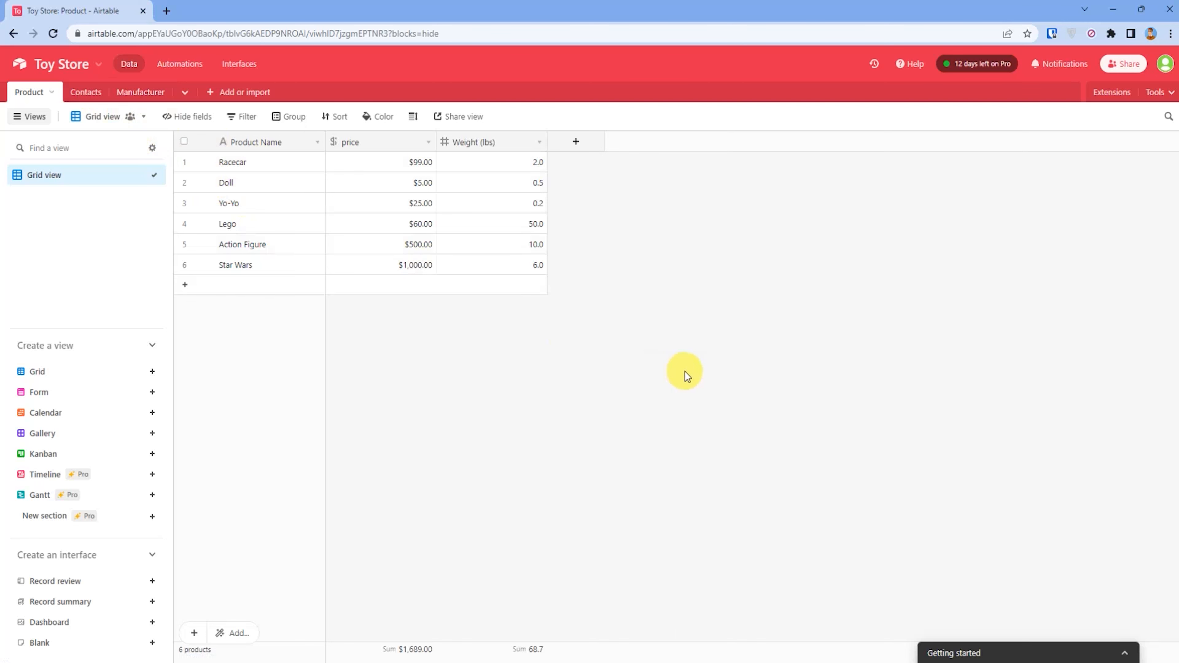
pyautogui.click(102, 100)
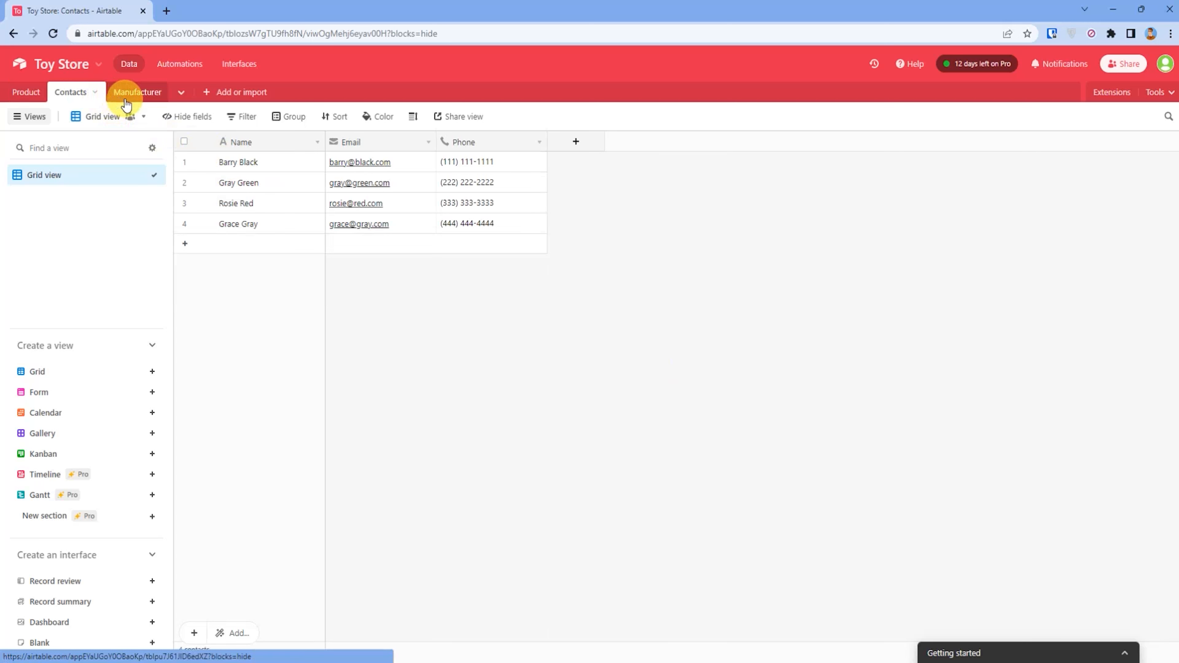
pyautogui.click(124, 95)
pyautogui.click(84, 101)
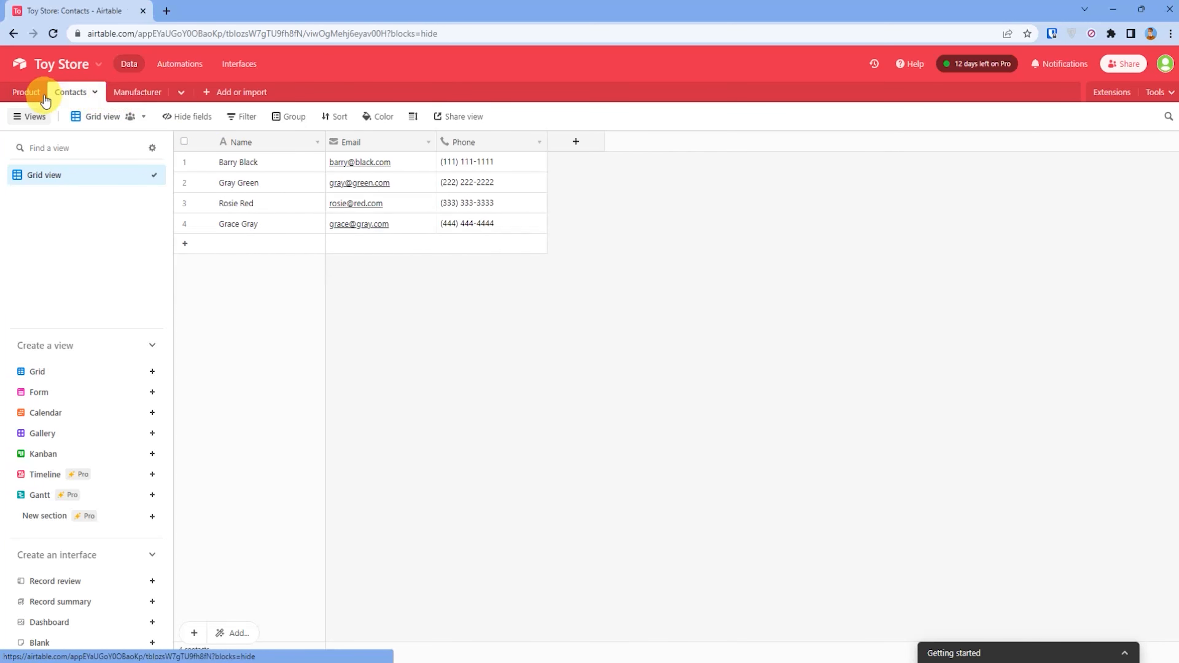
pyautogui.click(27, 91)
pyautogui.click(99, 99)
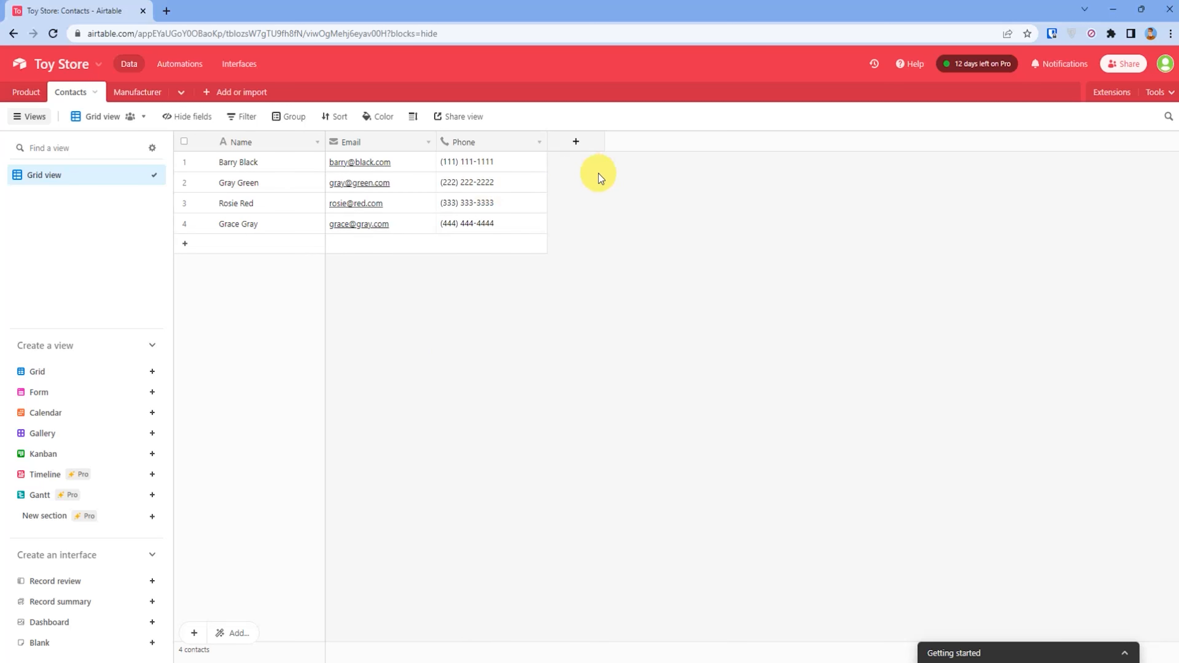
pyautogui.click(142, 92)
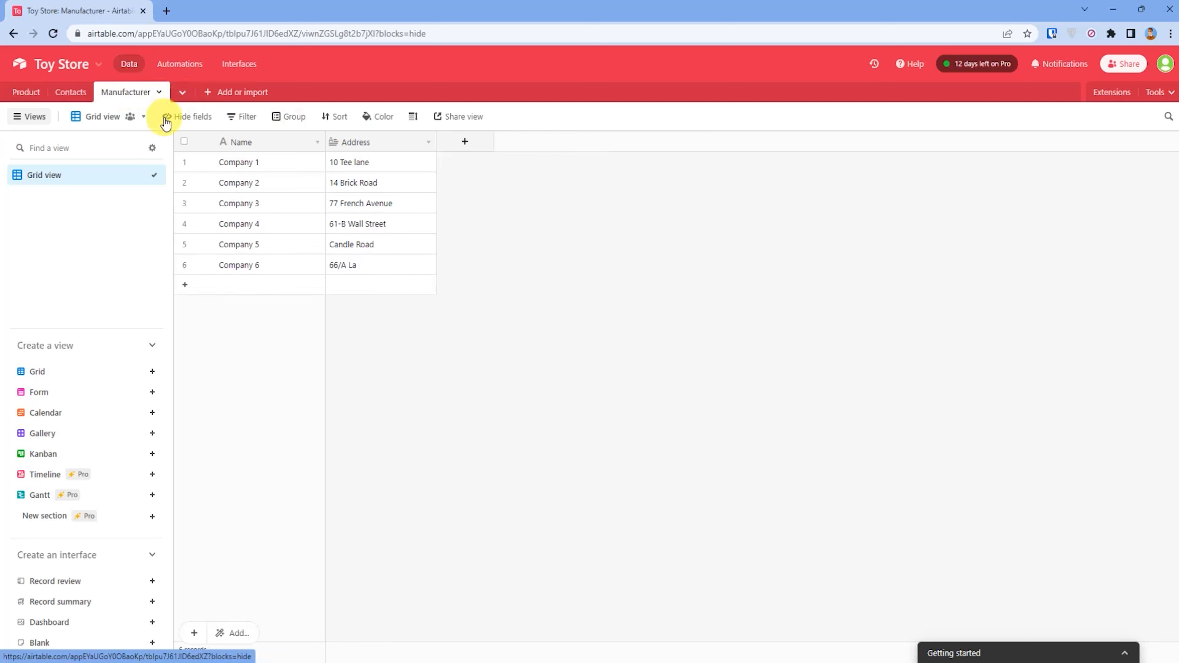
# Add a field to the Contacts table that links to the Manufacturer table, with linking to multiple records turned off.
pyautogui.click(67, 91)
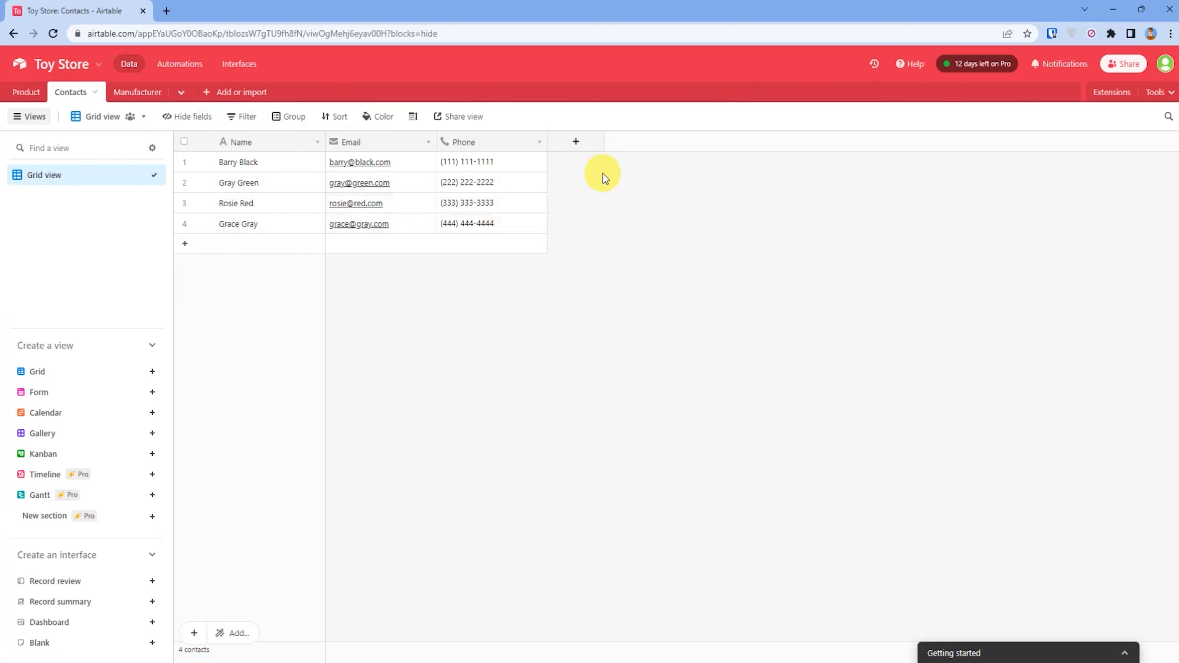
pyautogui.click(577, 144)
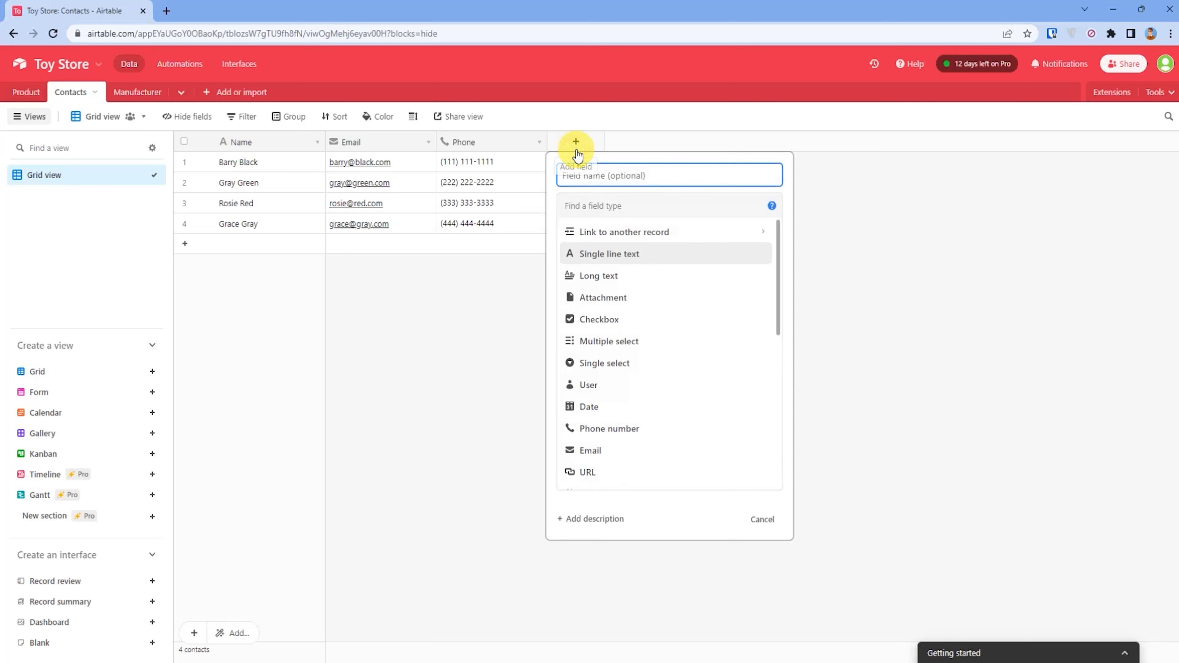
pyautogui.click(696, 233)
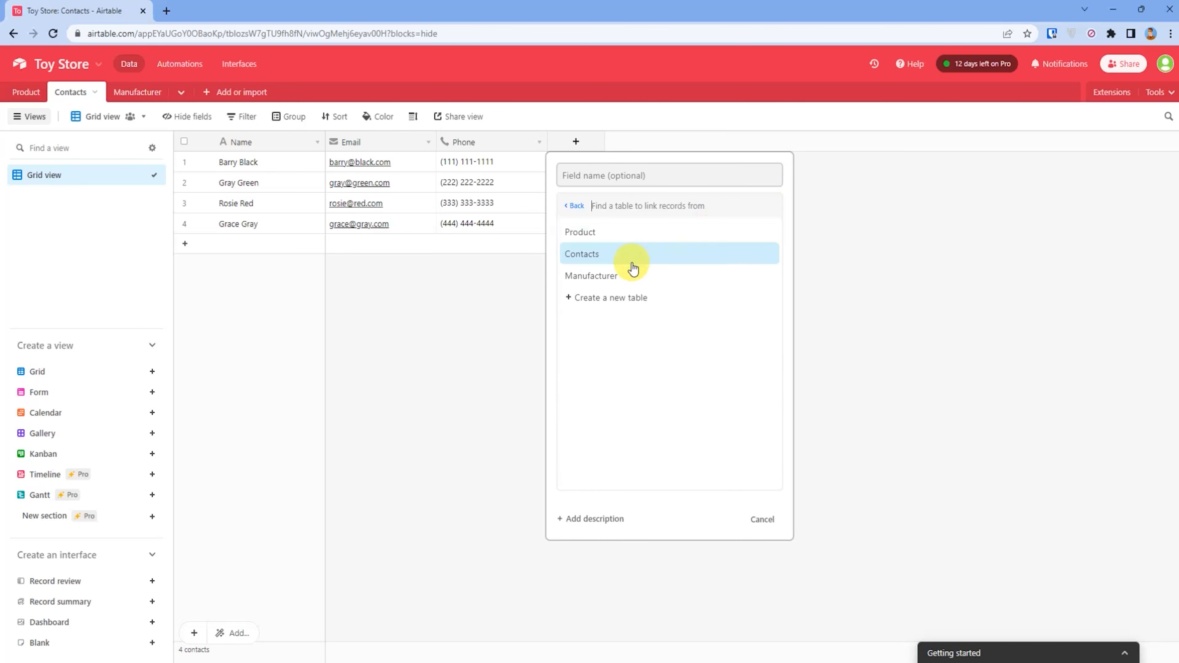
pyautogui.click(639, 276)
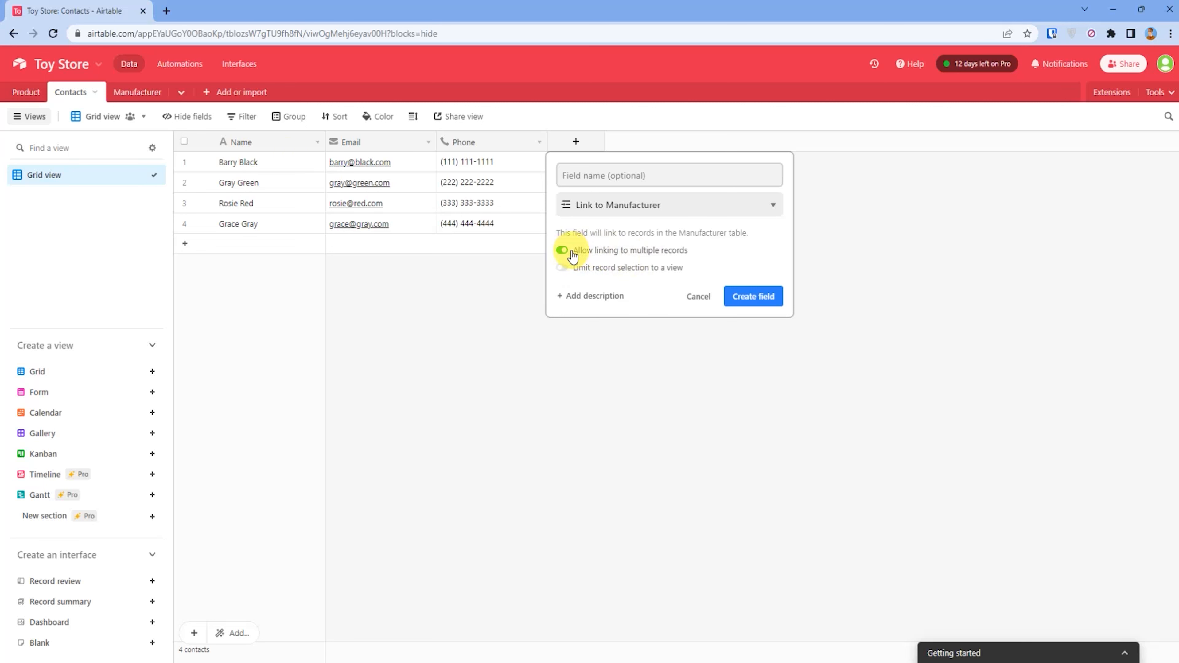
pyautogui.click(562, 251)
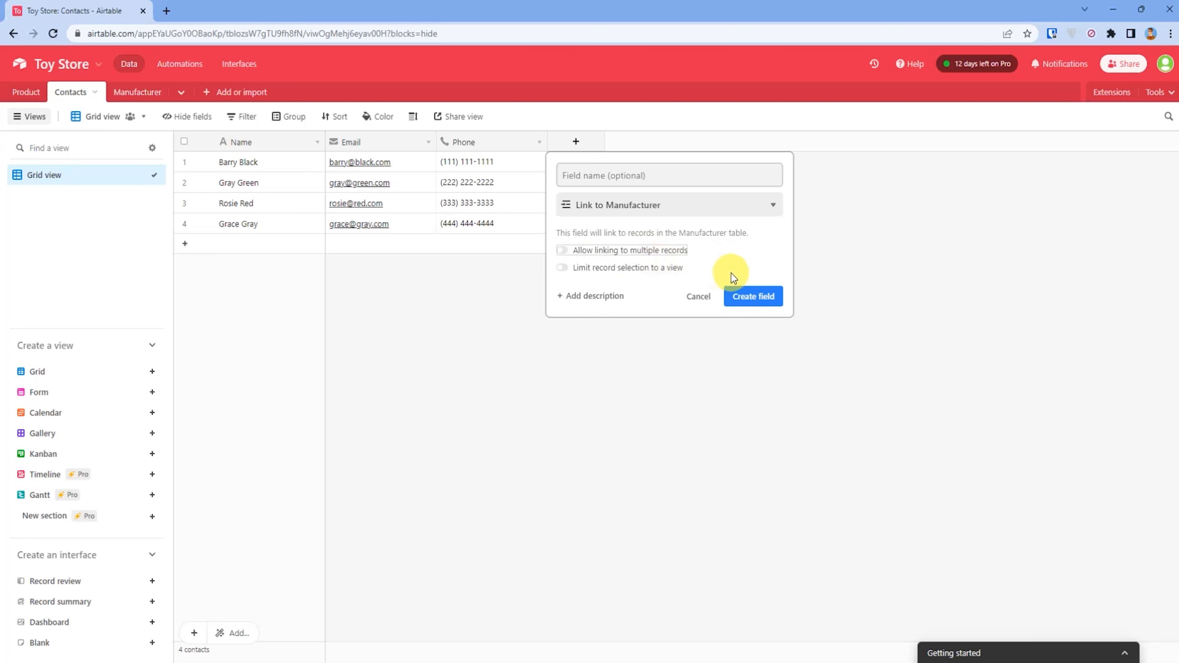
pyautogui.click(761, 296)
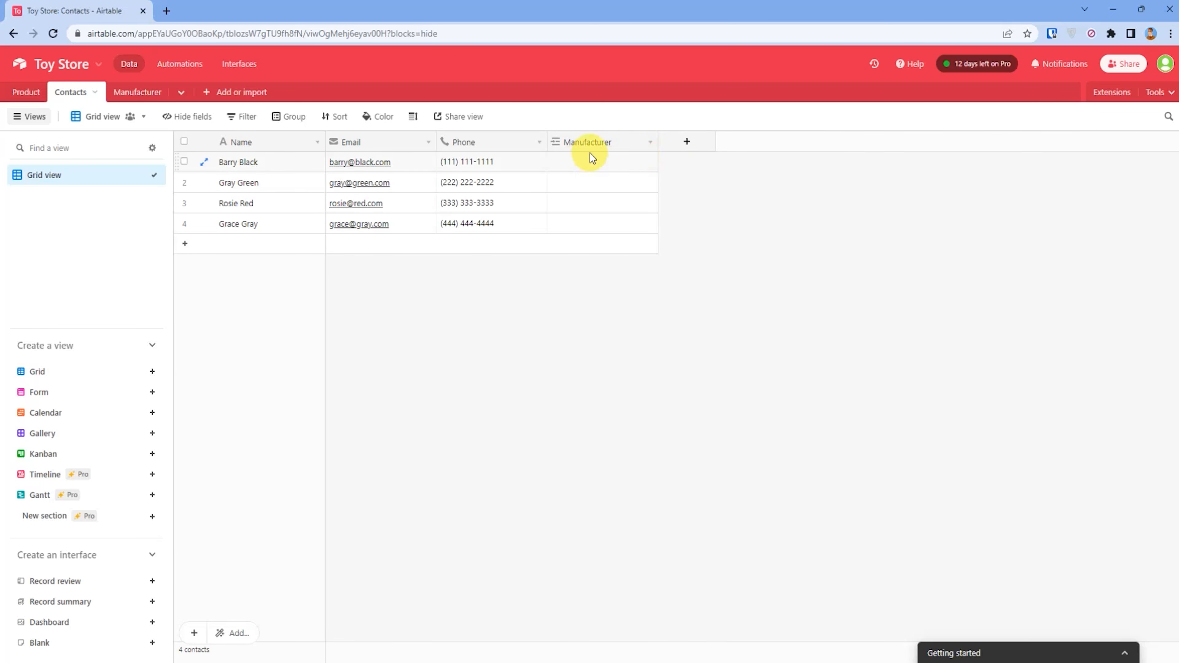
# In the Manufacturer field, link the first contact to Company 4 and the second contact to Company 6.
pyautogui.click(571, 162)
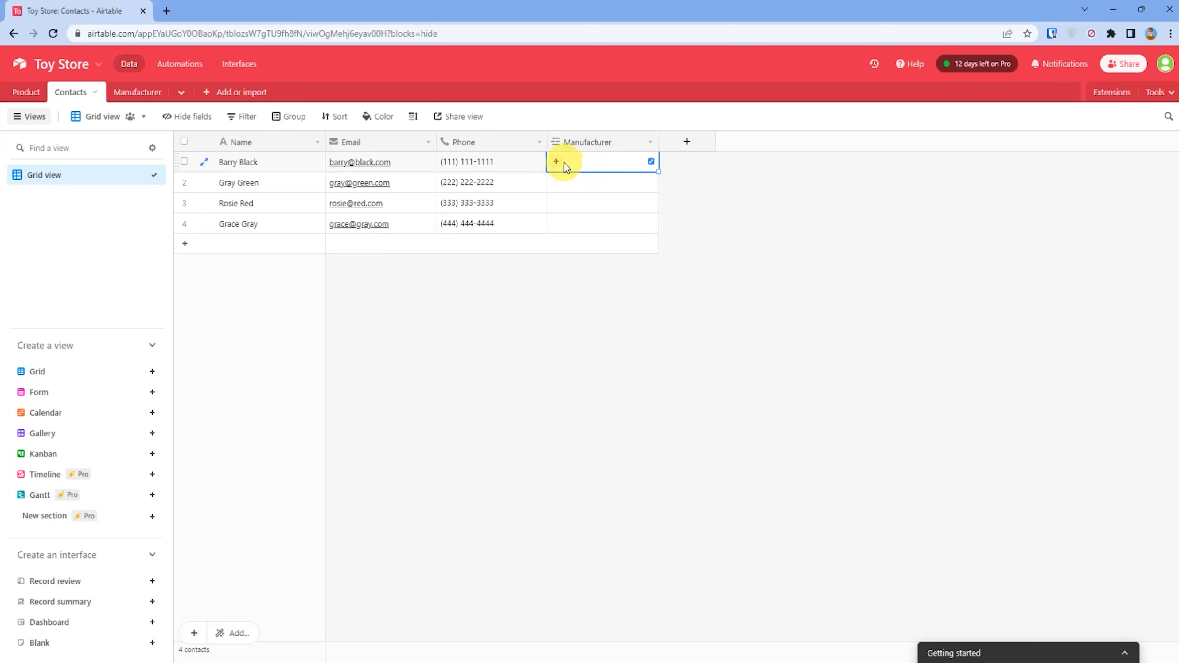
pyautogui.click(556, 162)
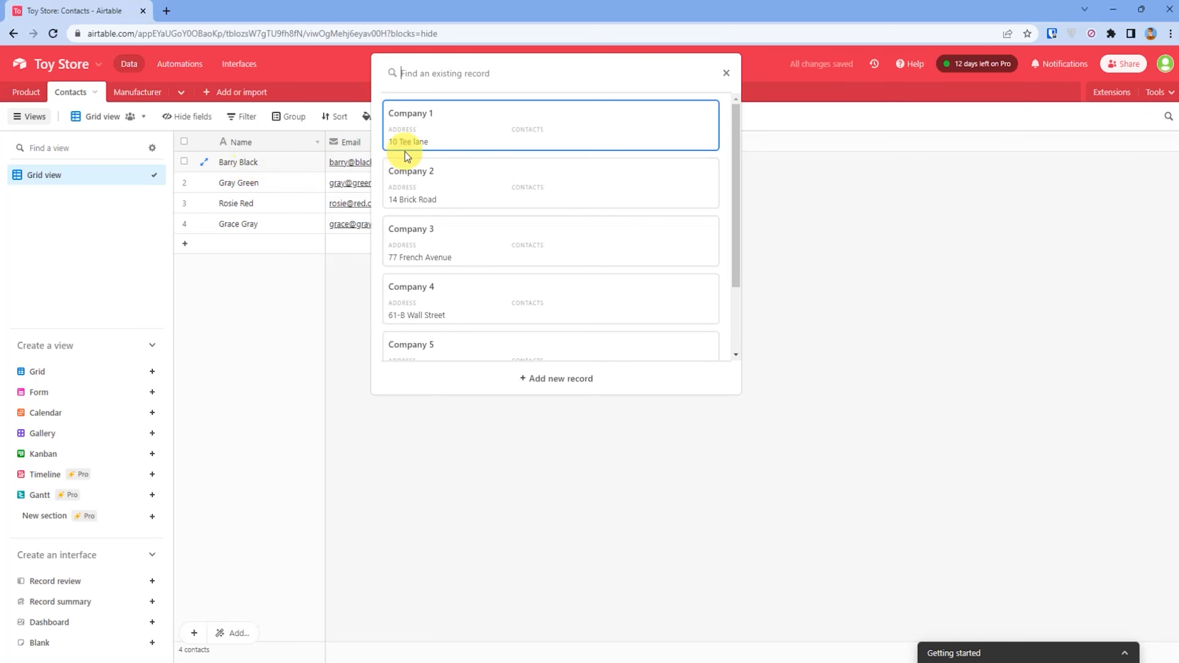
pyautogui.scroll(-2, 574, 173)
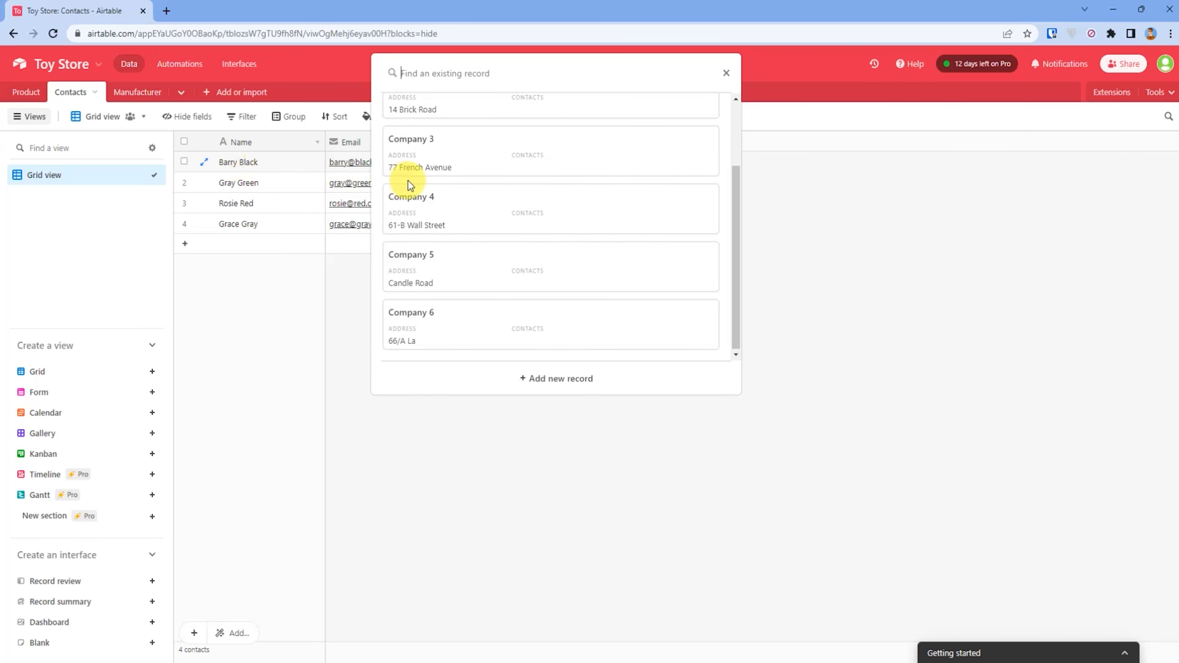
pyautogui.click(479, 219)
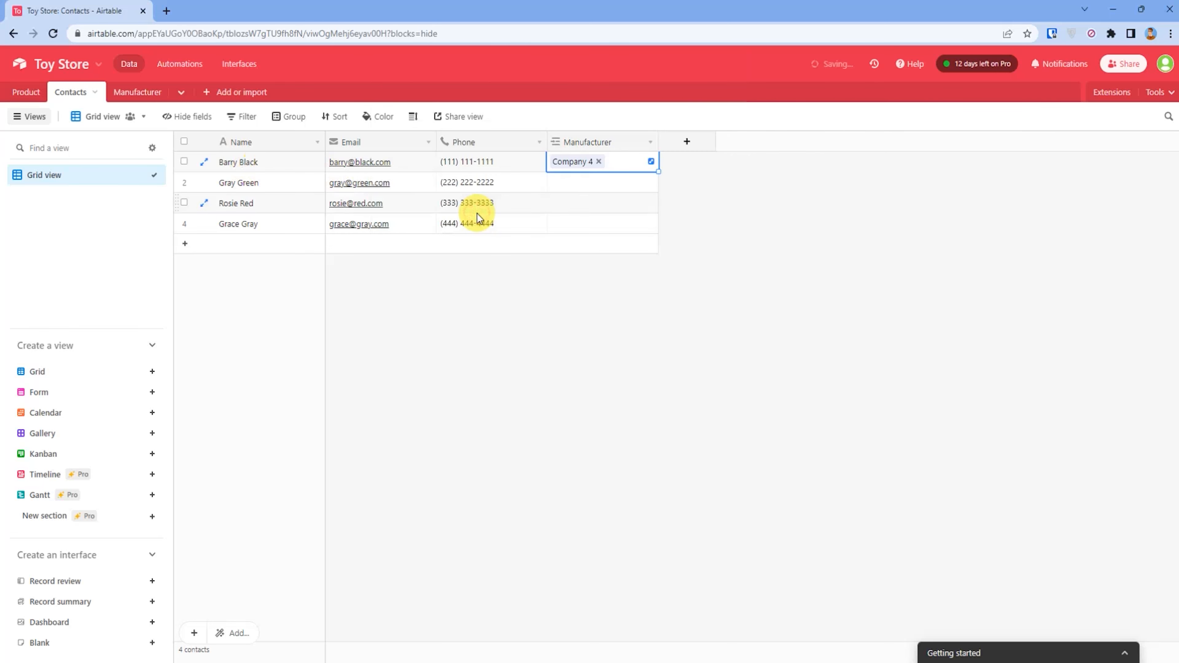
pyautogui.click(557, 184)
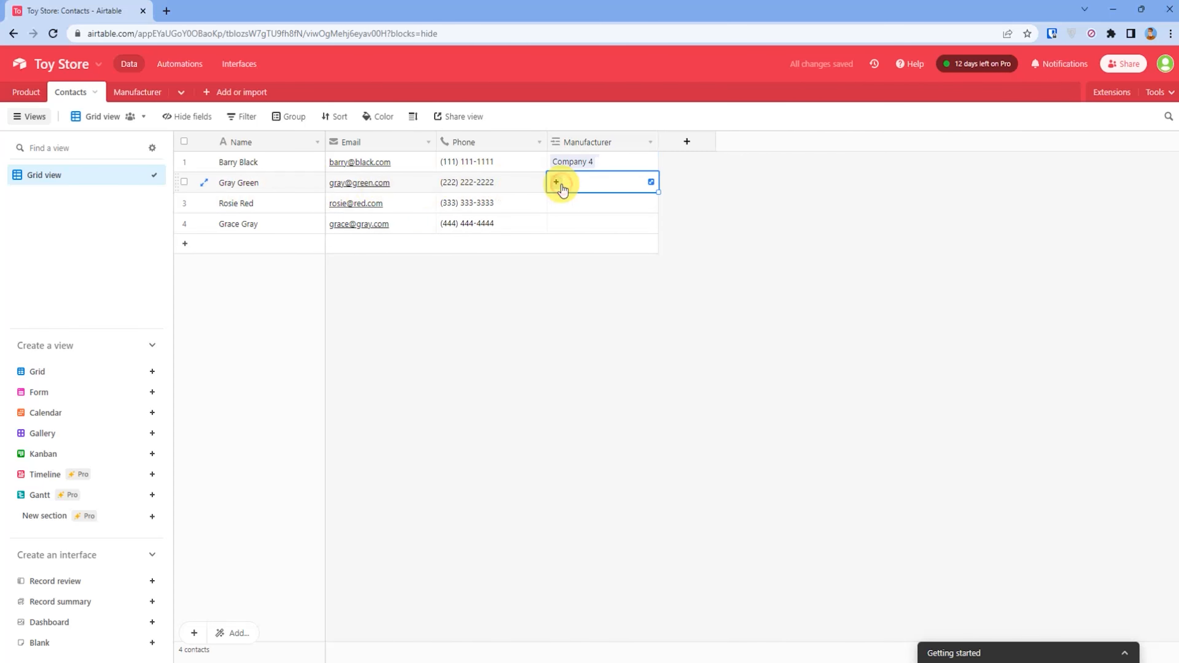
pyautogui.click(555, 184)
pyautogui.scroll(-2, 460, 229)
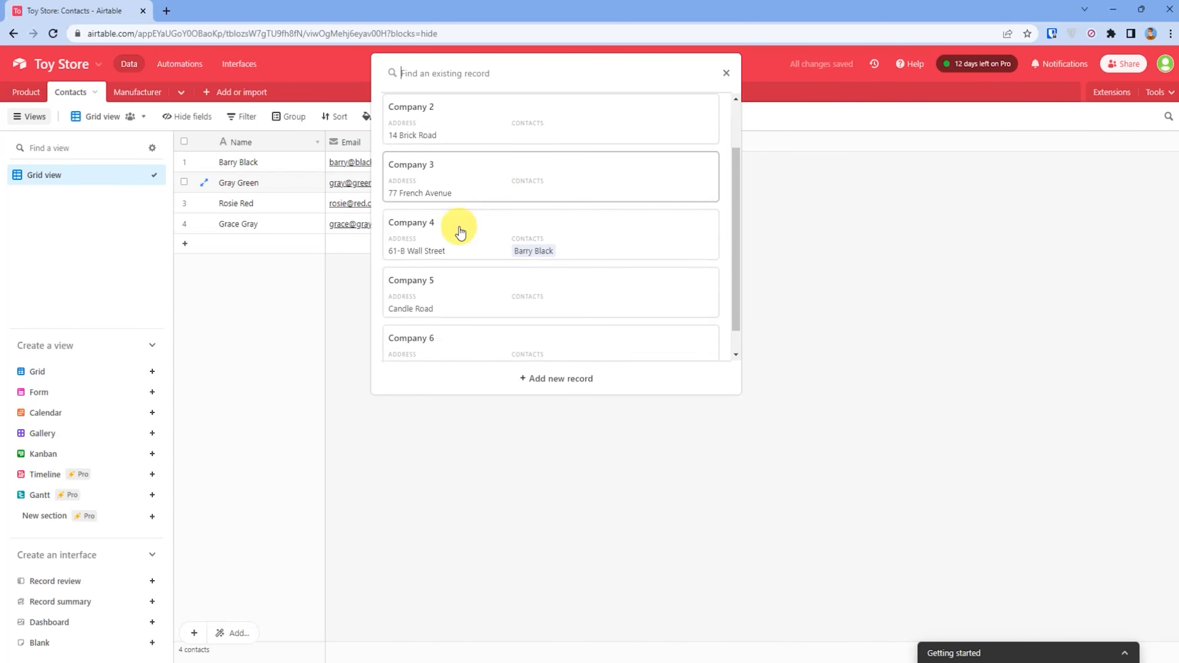
pyautogui.click(476, 332)
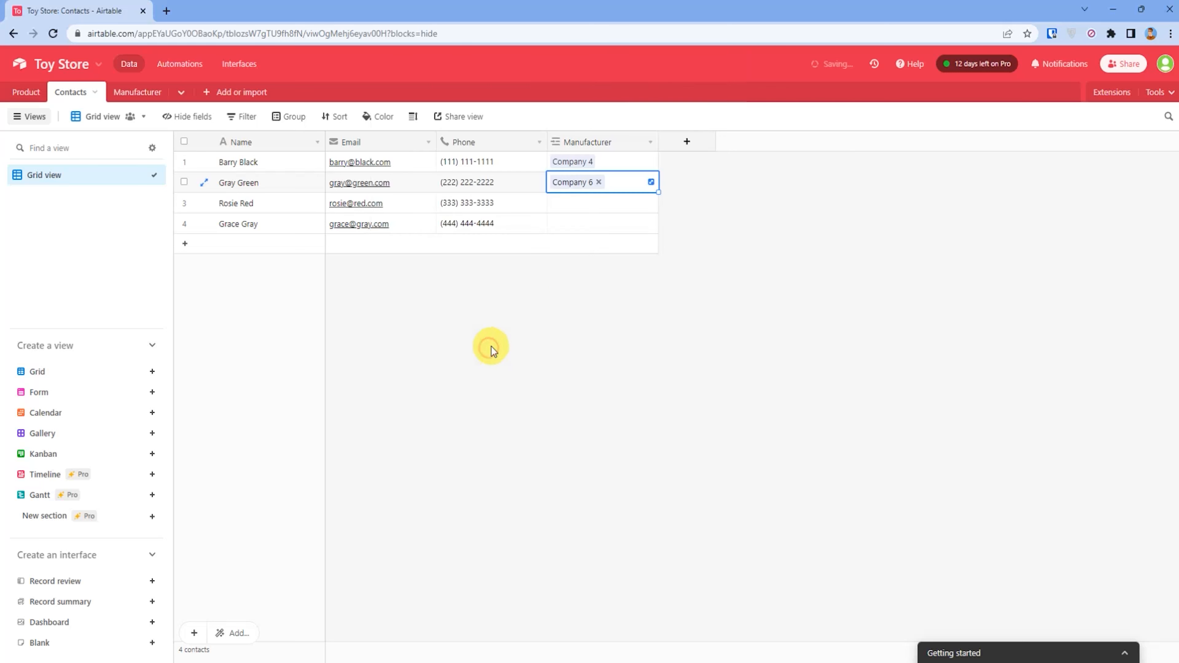
# In the Manufacturer field, link the third contact to Company 1 and the fourth contact to Company 5.
pyautogui.click(608, 207)
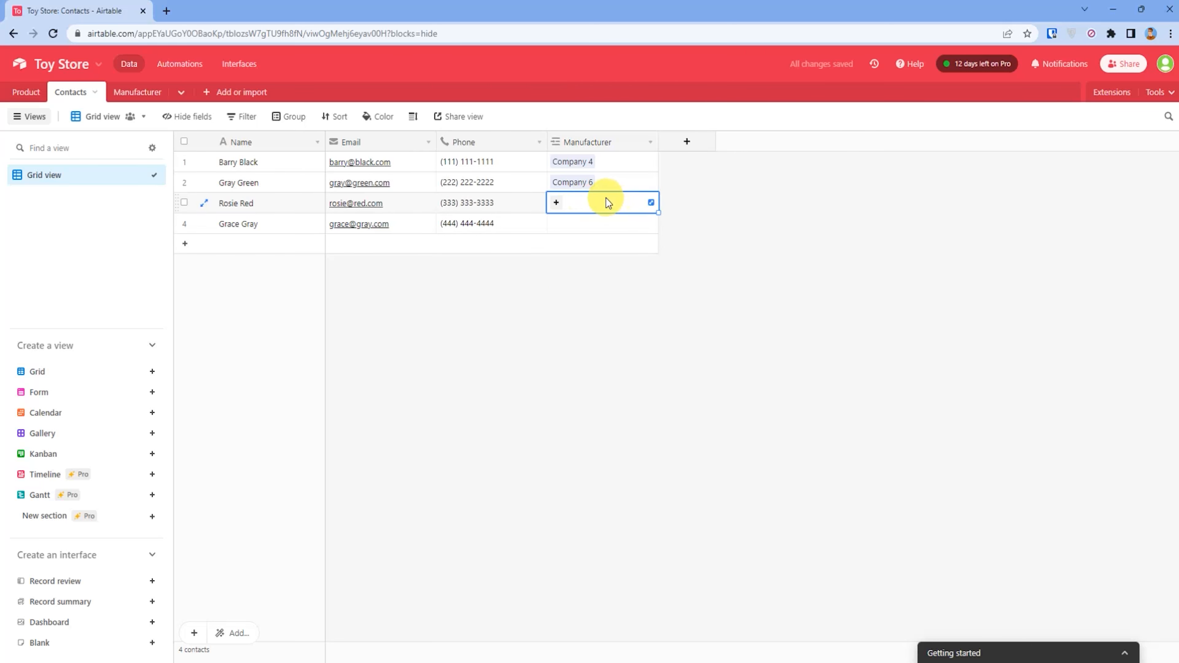
pyautogui.click(566, 203)
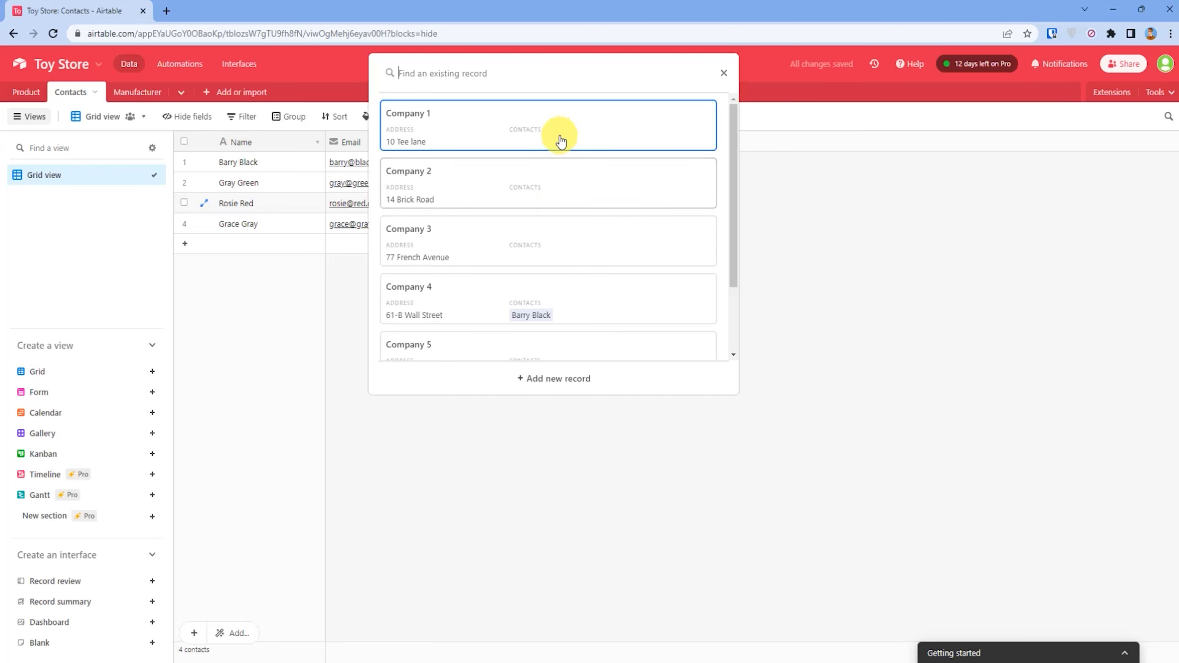
pyautogui.click(558, 134)
pyautogui.click(593, 223)
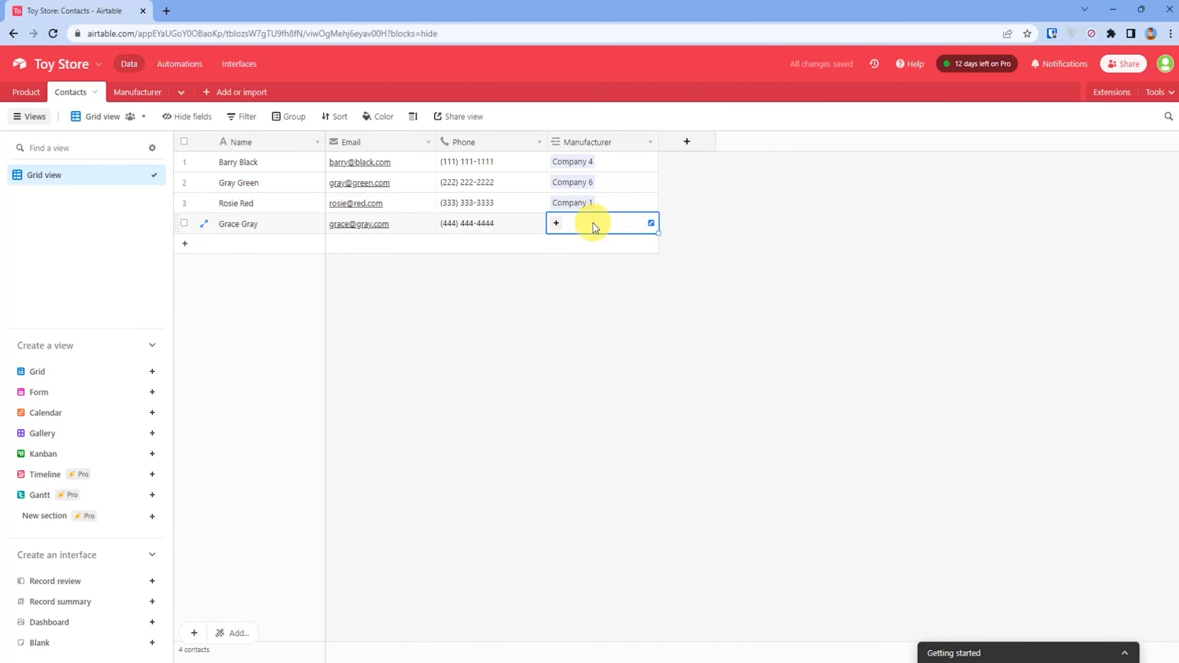
pyautogui.click(556, 224)
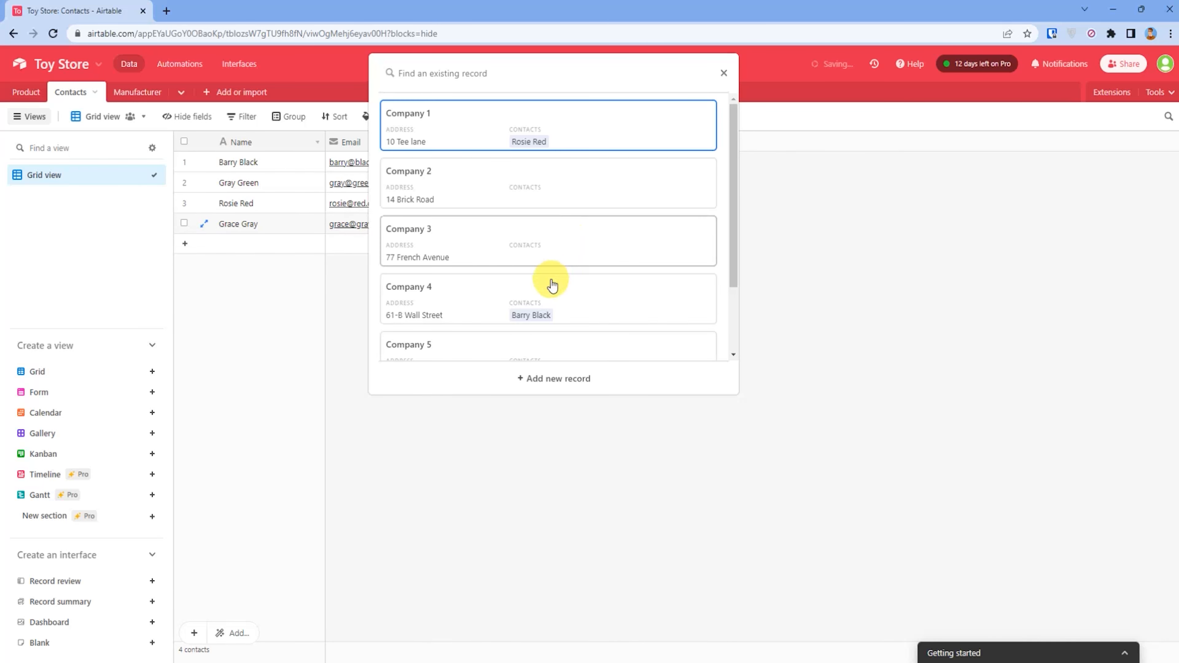
pyautogui.scroll(-1, 541, 335)
pyautogui.click(526, 274)
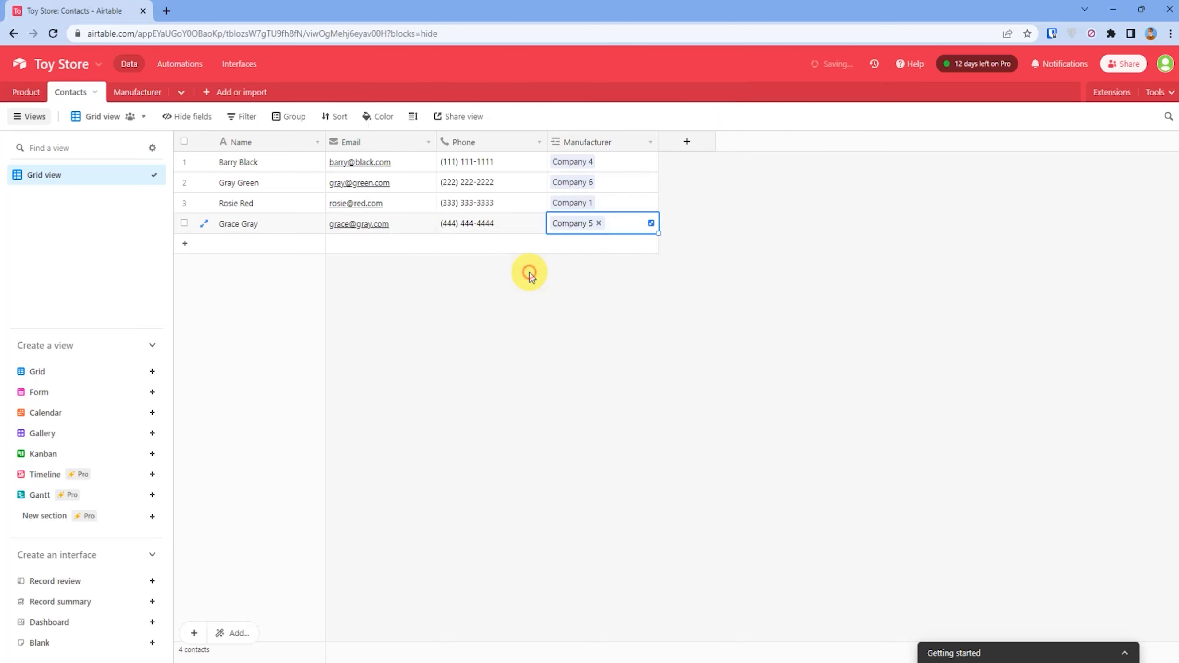
pyautogui.click(756, 232)
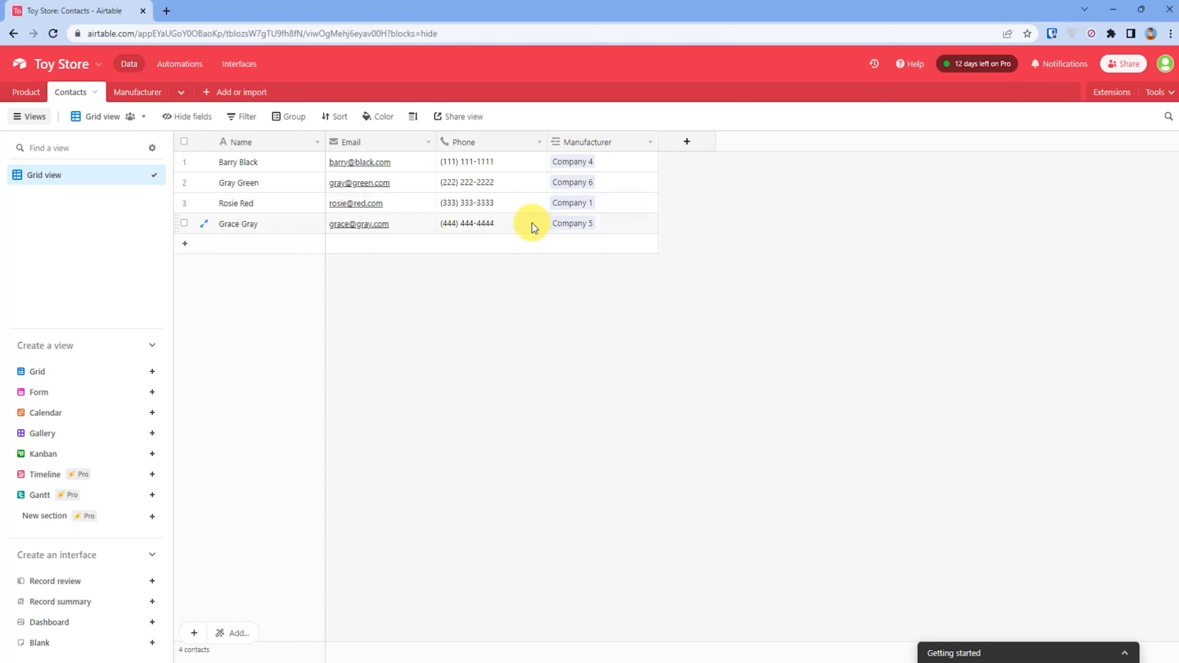
# View the details of the Company 6 record linked to the second contact, and close them.
pyautogui.click(580, 184)
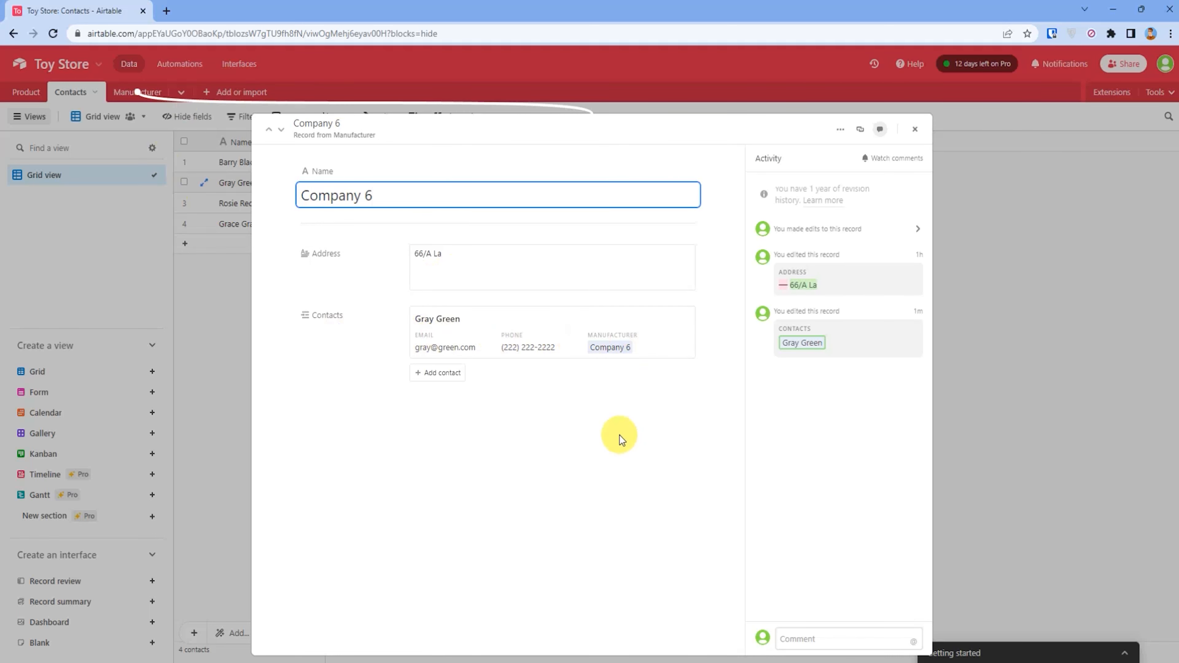
pyautogui.click(1003, 281)
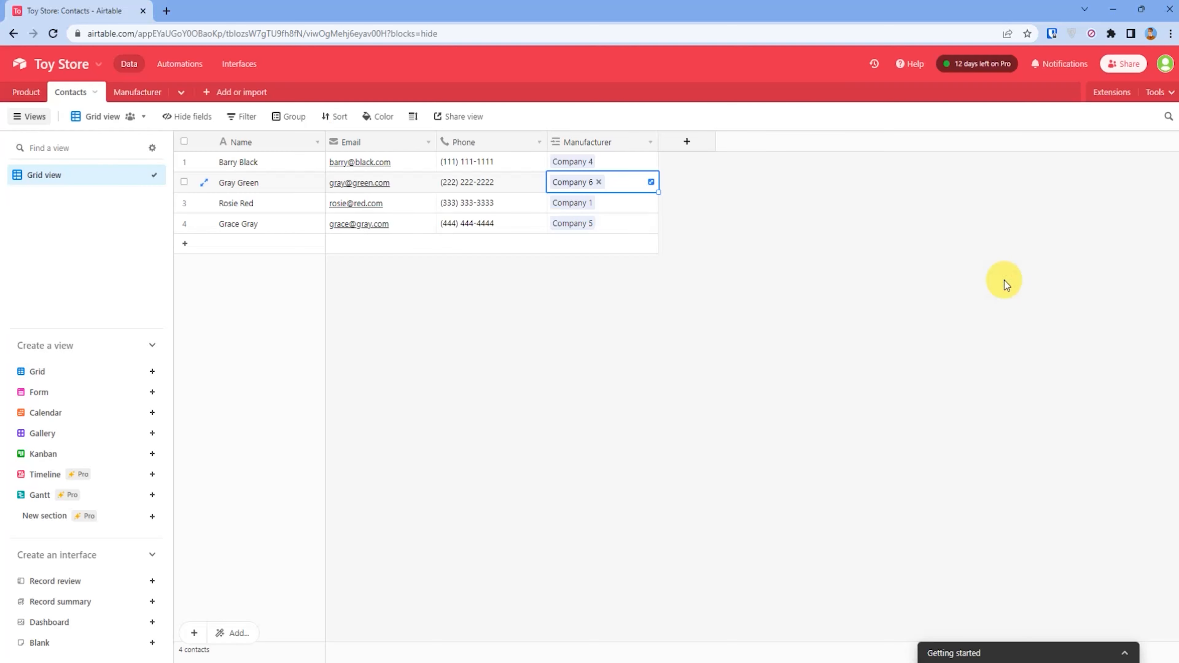
pyautogui.click(551, 251)
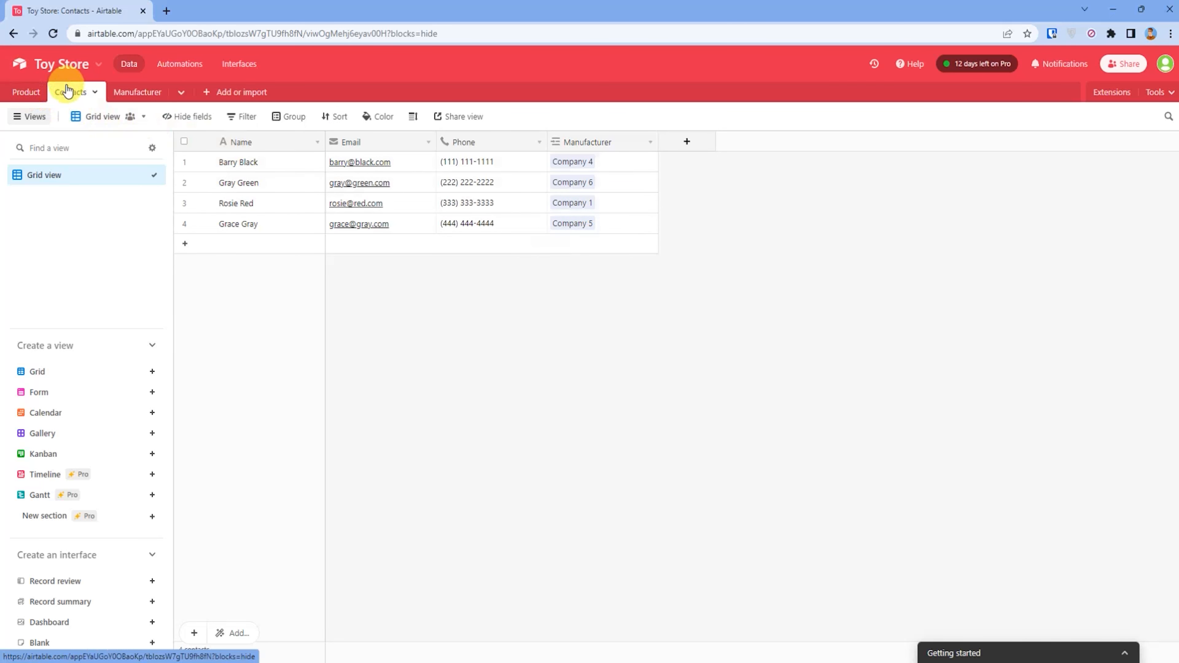
# Add a field to the Product table that links to the Contacts table, with linking to multiple records turned off.
pyautogui.click(24, 91)
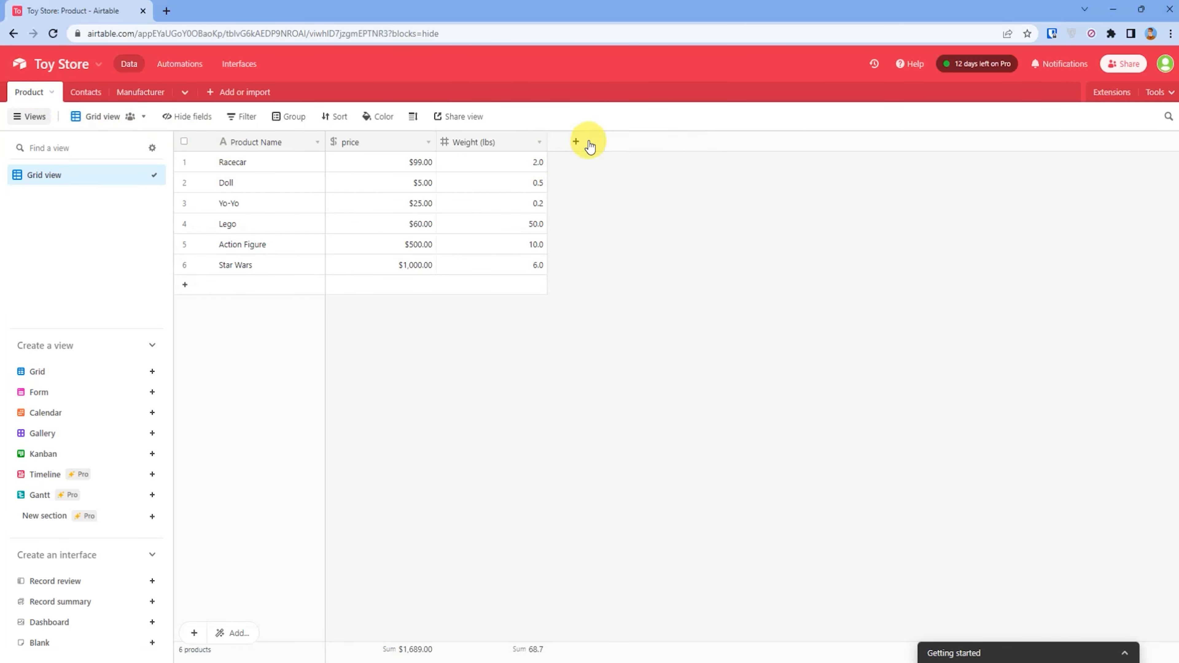
pyautogui.click(585, 144)
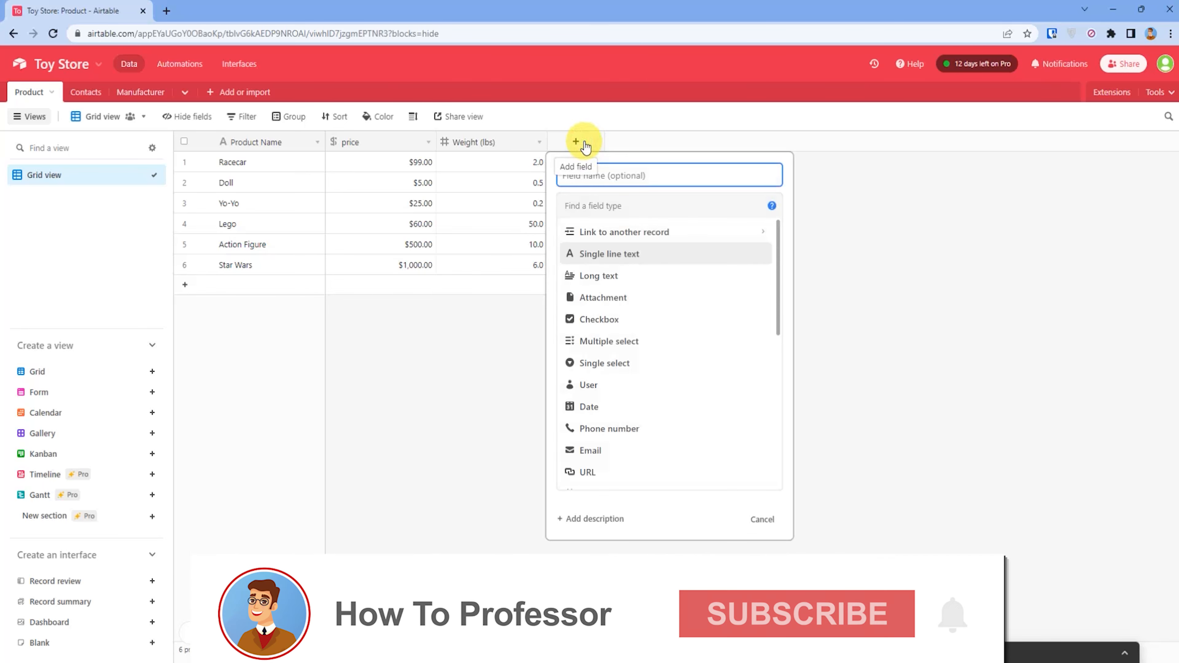
pyautogui.click(603, 230)
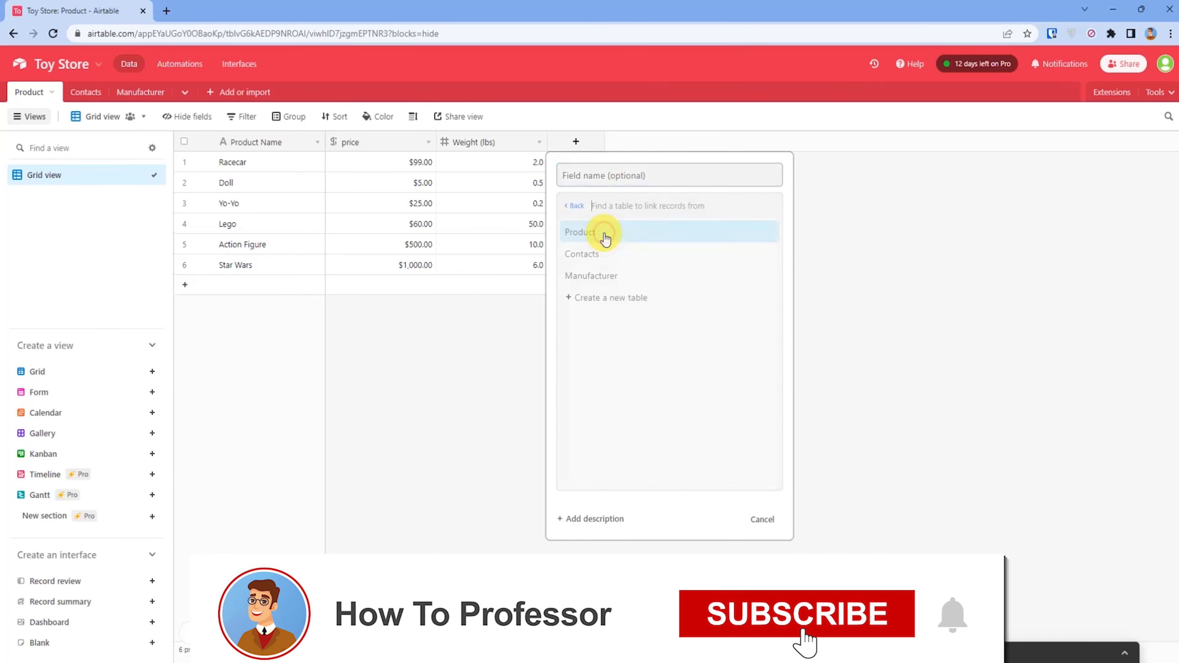
pyautogui.click(611, 257)
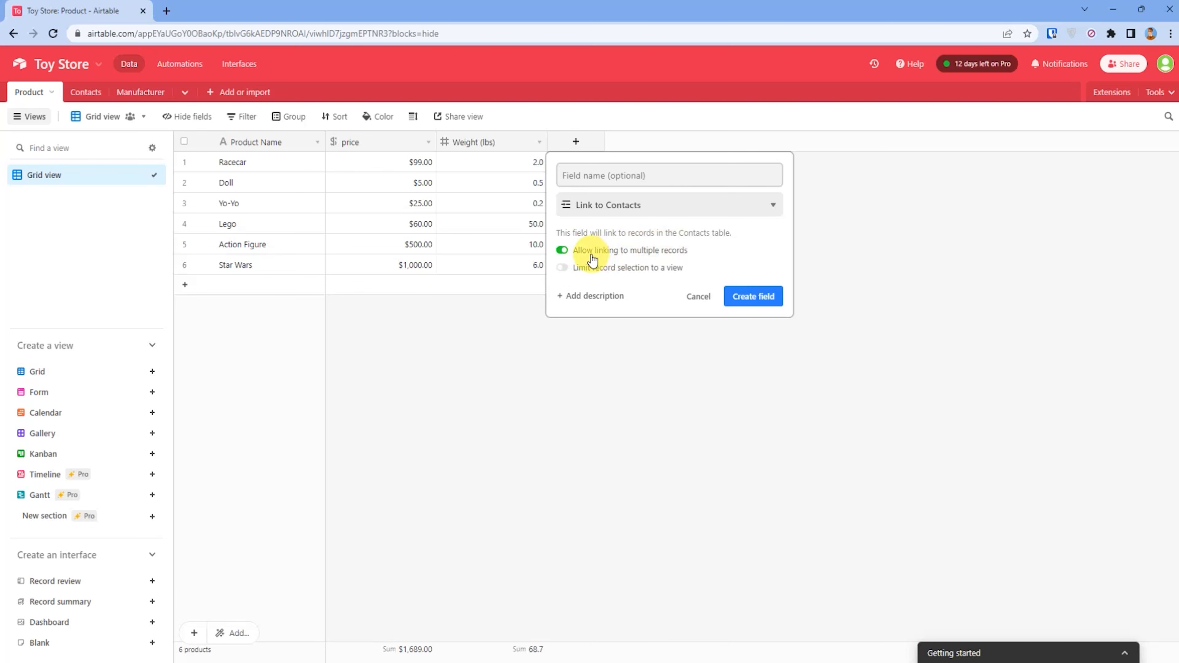
pyautogui.click(592, 258)
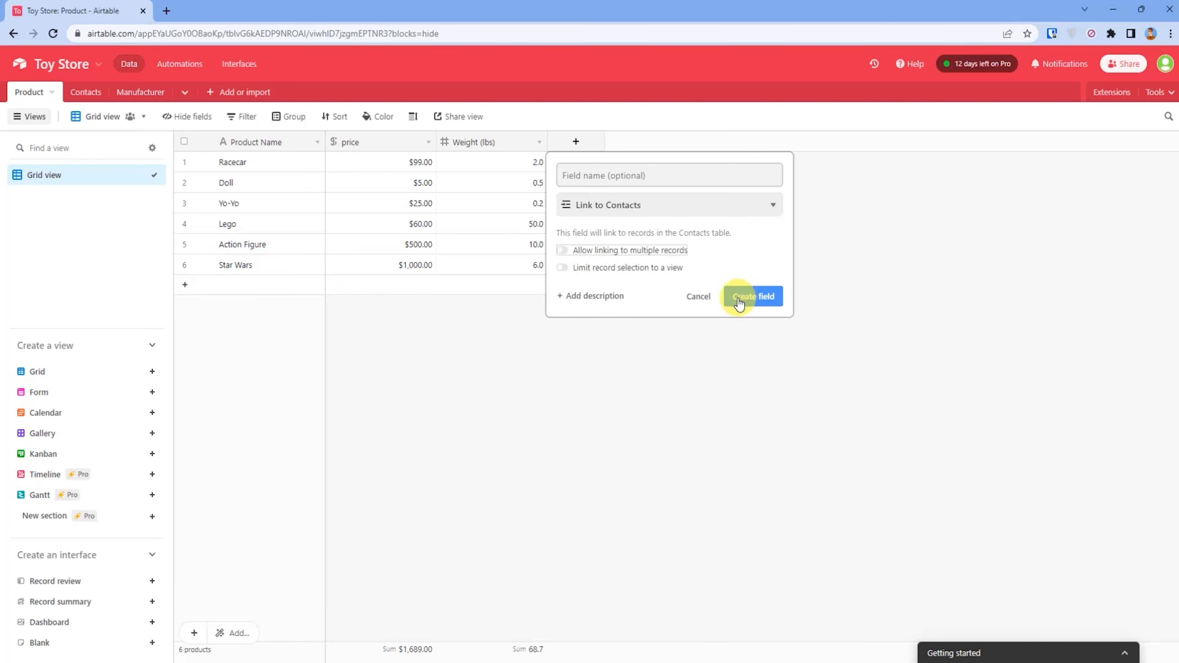
pyautogui.click(748, 295)
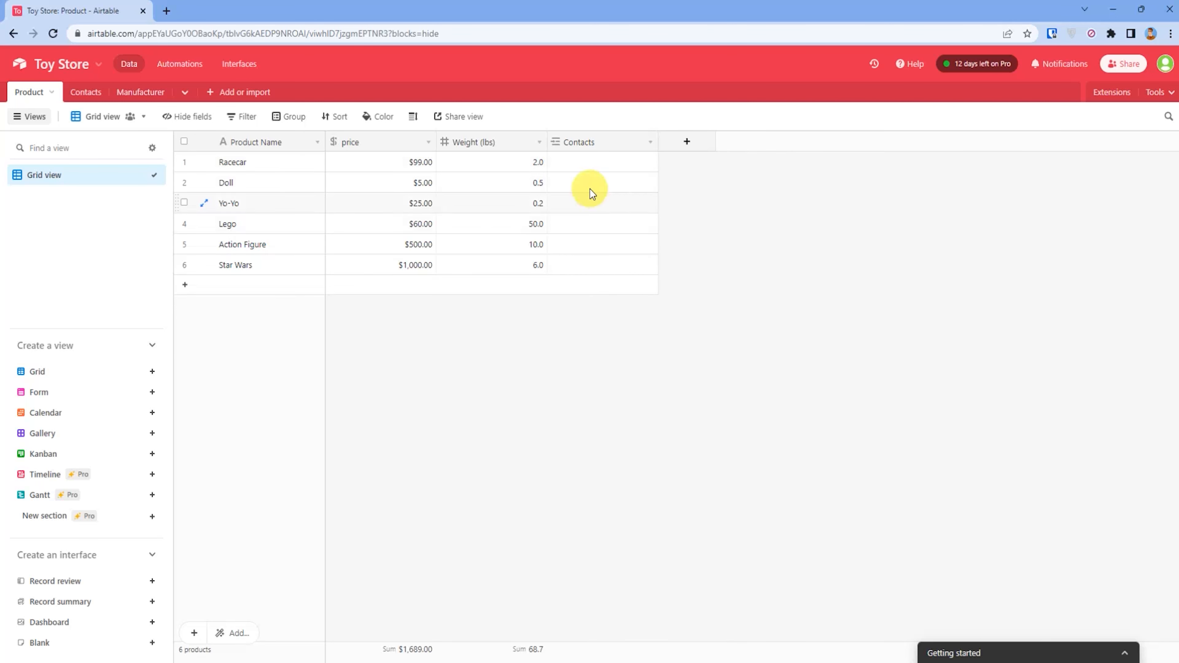
# In the Product table's Contacts field, link Racecar to the second contact and Doll to the fourth contact.
pyautogui.click(594, 161)
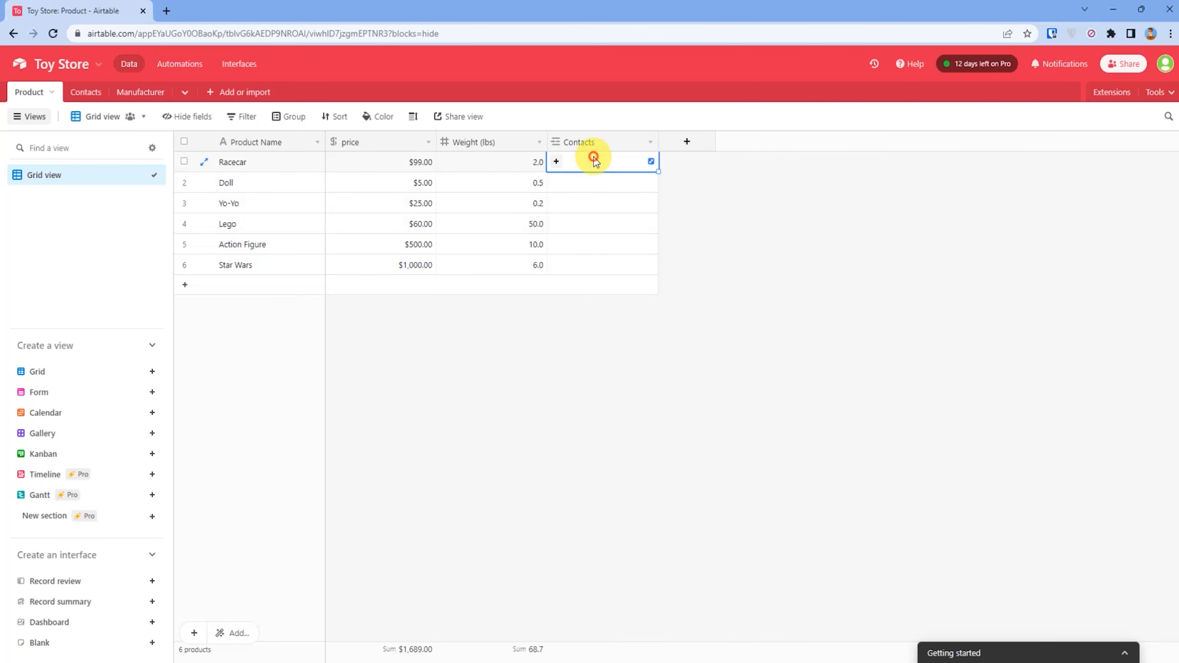
pyautogui.click(557, 162)
pyautogui.click(429, 188)
pyautogui.click(567, 182)
pyautogui.click(557, 182)
pyautogui.click(515, 303)
# In the Contacts field, link Yo-Yo to the fourth contact and Lego to the third contact.
pyautogui.click(561, 204)
pyautogui.click(557, 203)
pyautogui.click(515, 303)
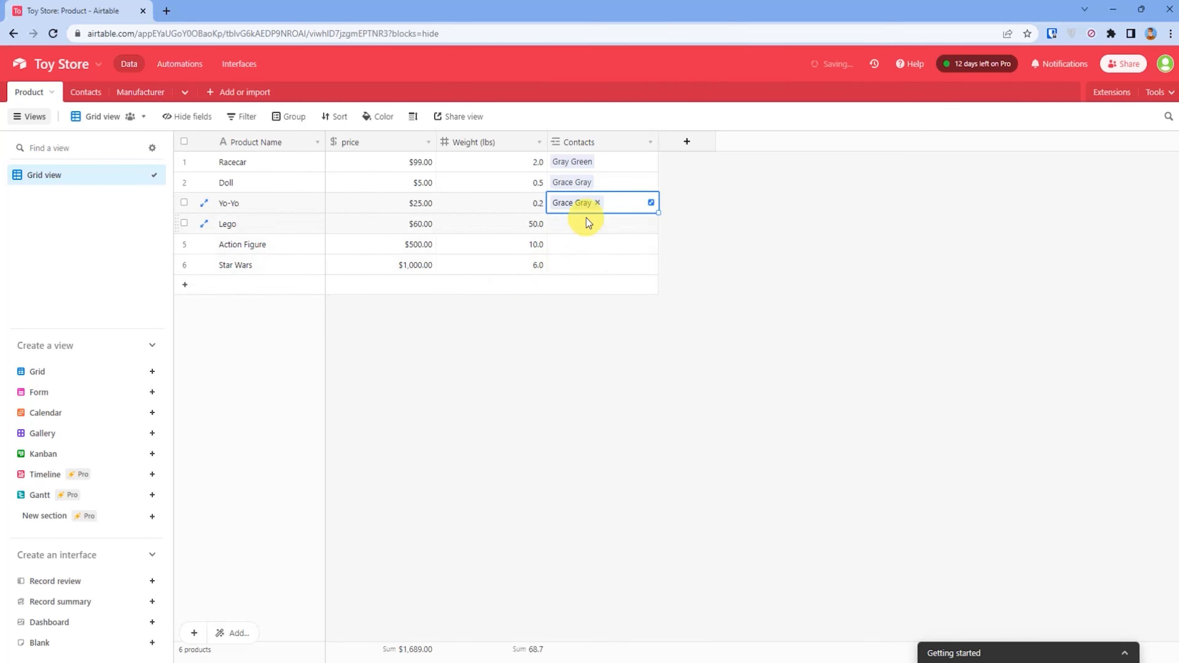
pyautogui.click(584, 220)
pyautogui.click(557, 224)
pyautogui.click(466, 227)
# Check the linked products of each contact in the Contacts table, and return to the Product table.
pyautogui.click(569, 180)
pyautogui.click(557, 183)
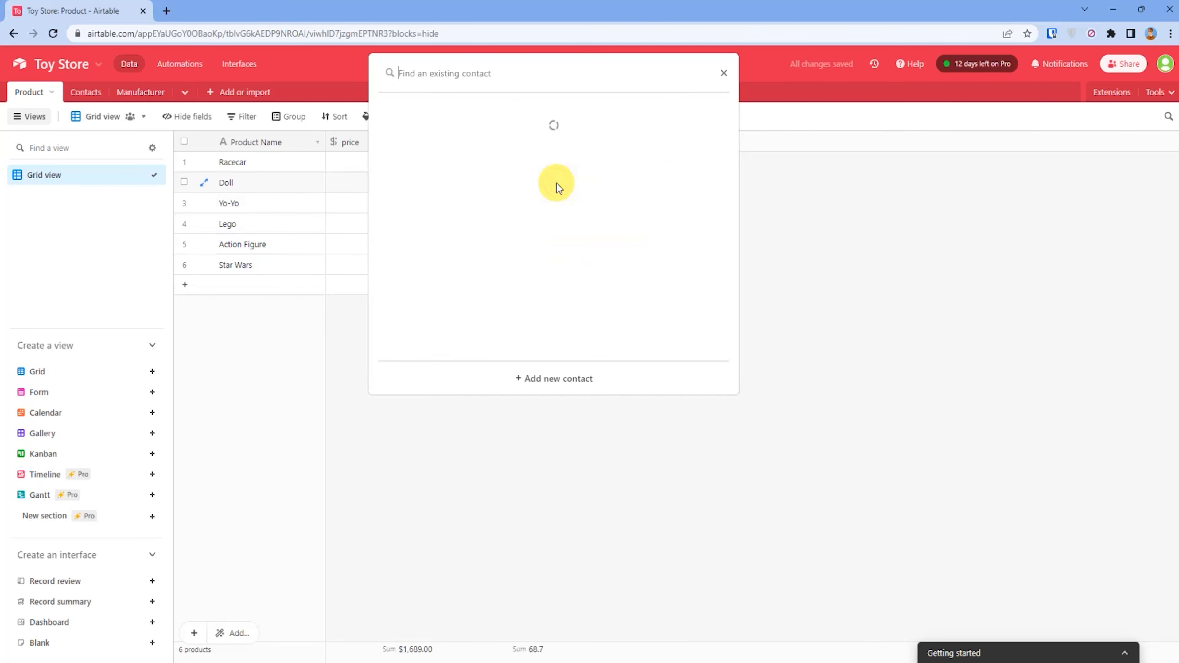
pyautogui.click(85, 92)
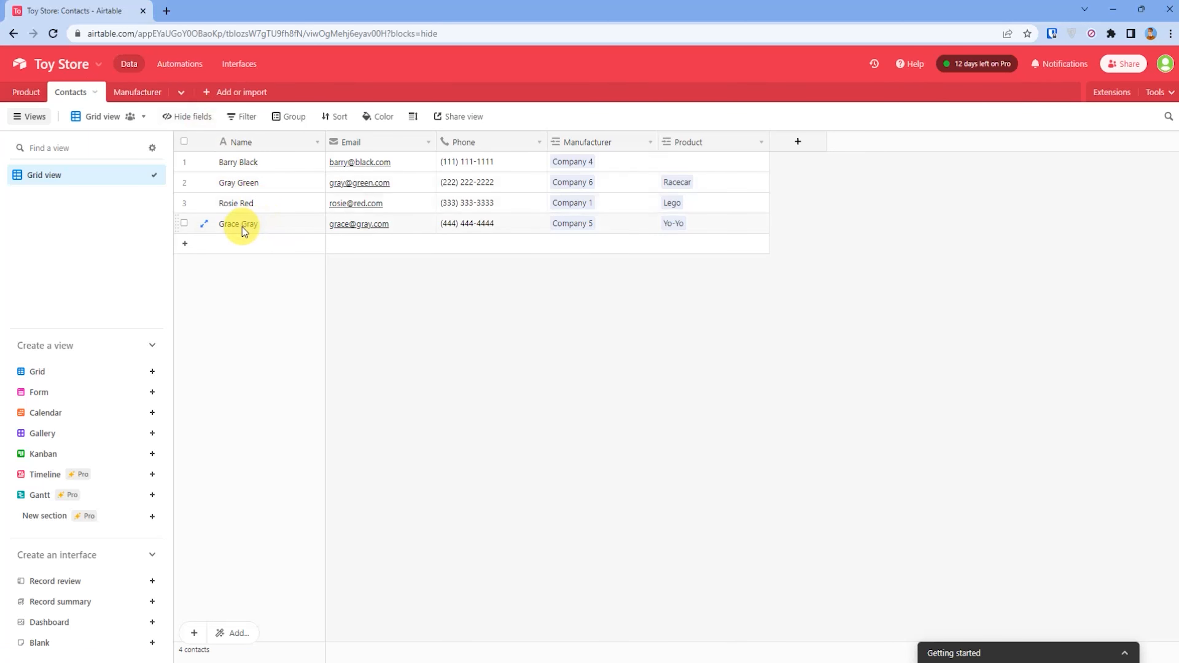
pyautogui.click(25, 92)
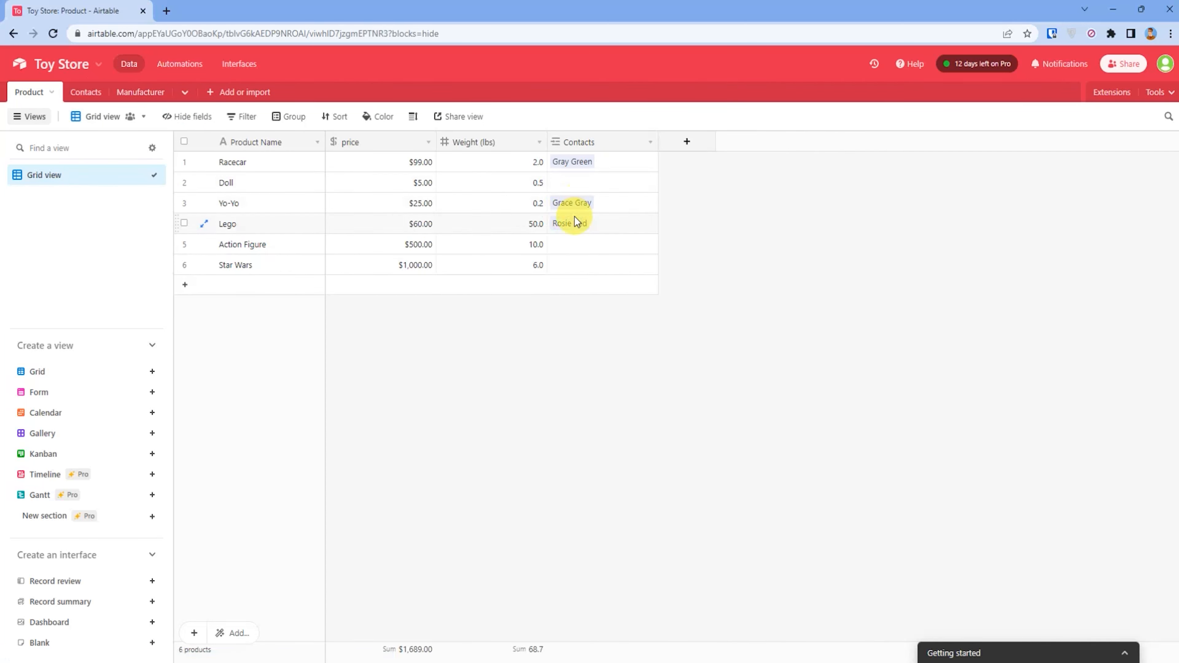
# Link the Doll record to the first contact in the Contacts field.
pyautogui.click(569, 182)
pyautogui.click(556, 183)
pyautogui.click(551, 132)
# In the Contacts field, link Action Figure to the second contact and Star Wars to the third contact.
pyautogui.click(555, 247)
pyautogui.click(556, 246)
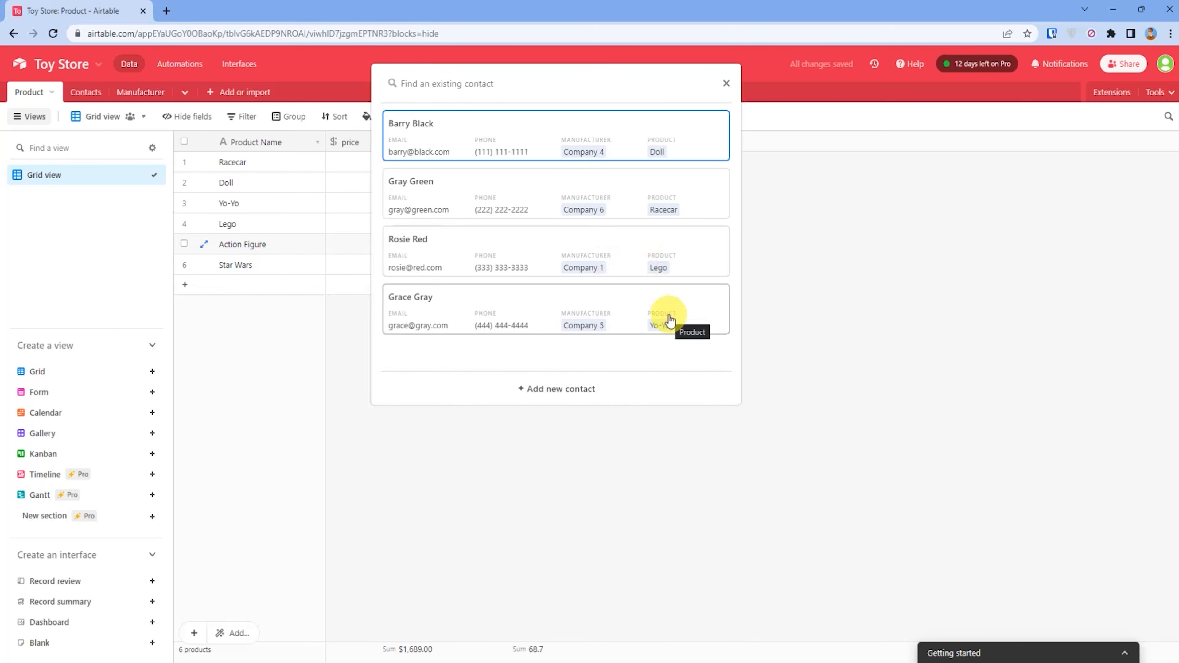
pyautogui.click(669, 199)
pyautogui.click(621, 269)
pyautogui.click(742, 212)
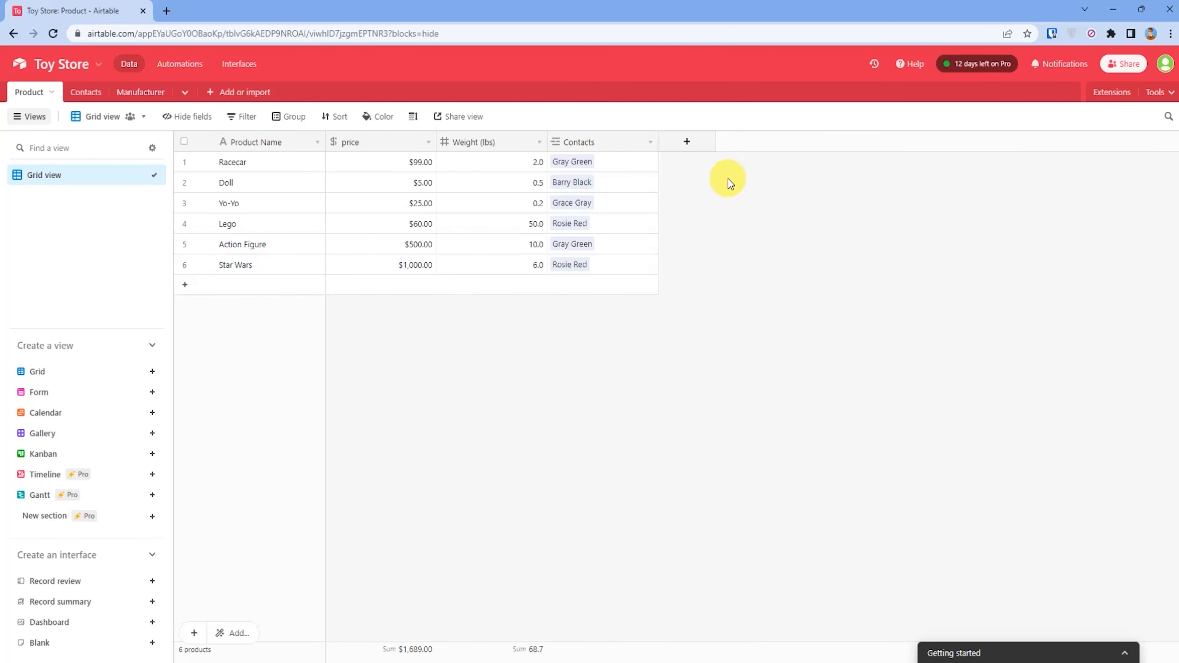
# Review the linked records in the Contacts and Manufacturer tables, and return to the Product table.
pyautogui.click(83, 92)
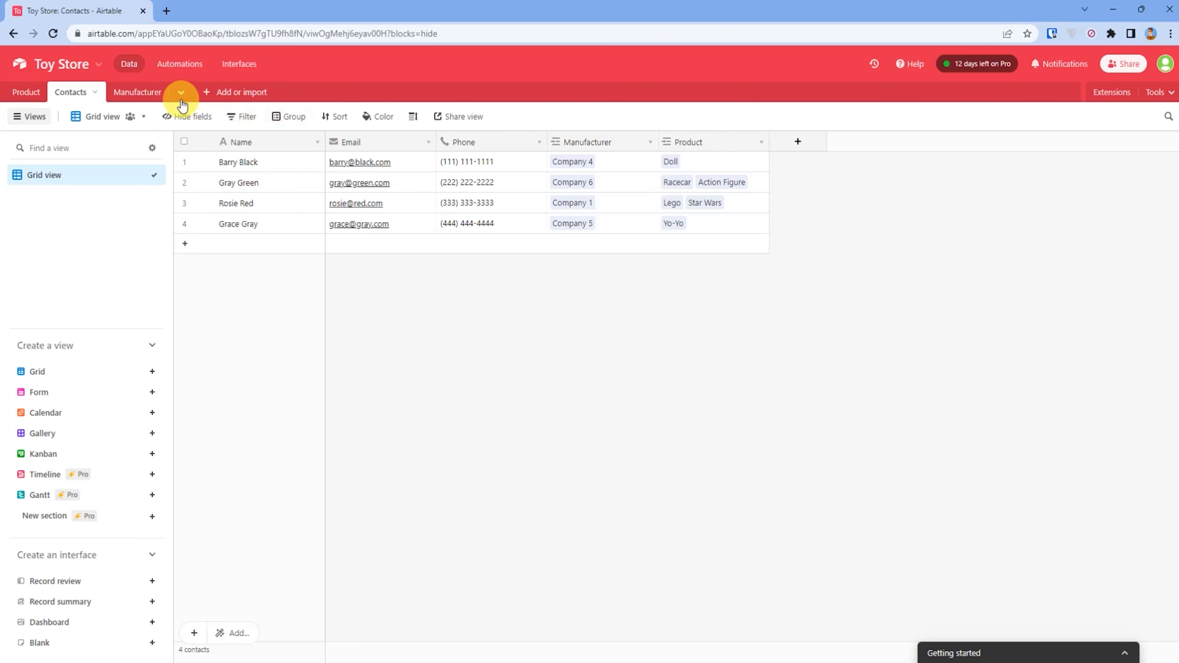
pyautogui.click(123, 92)
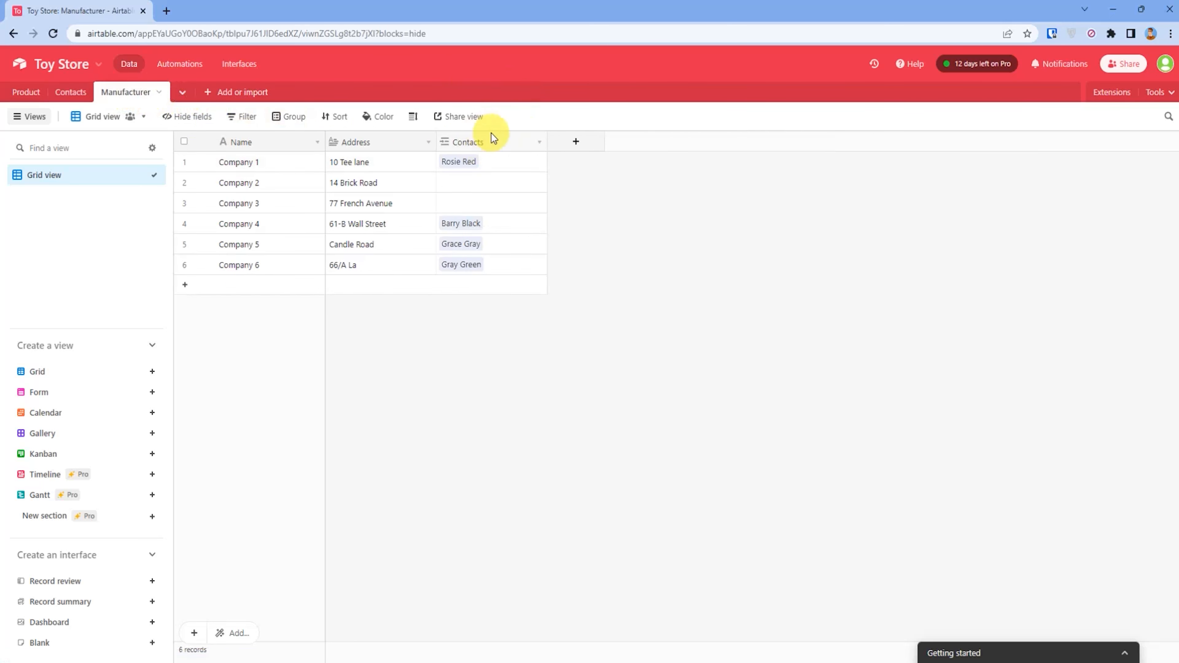
pyautogui.click(26, 91)
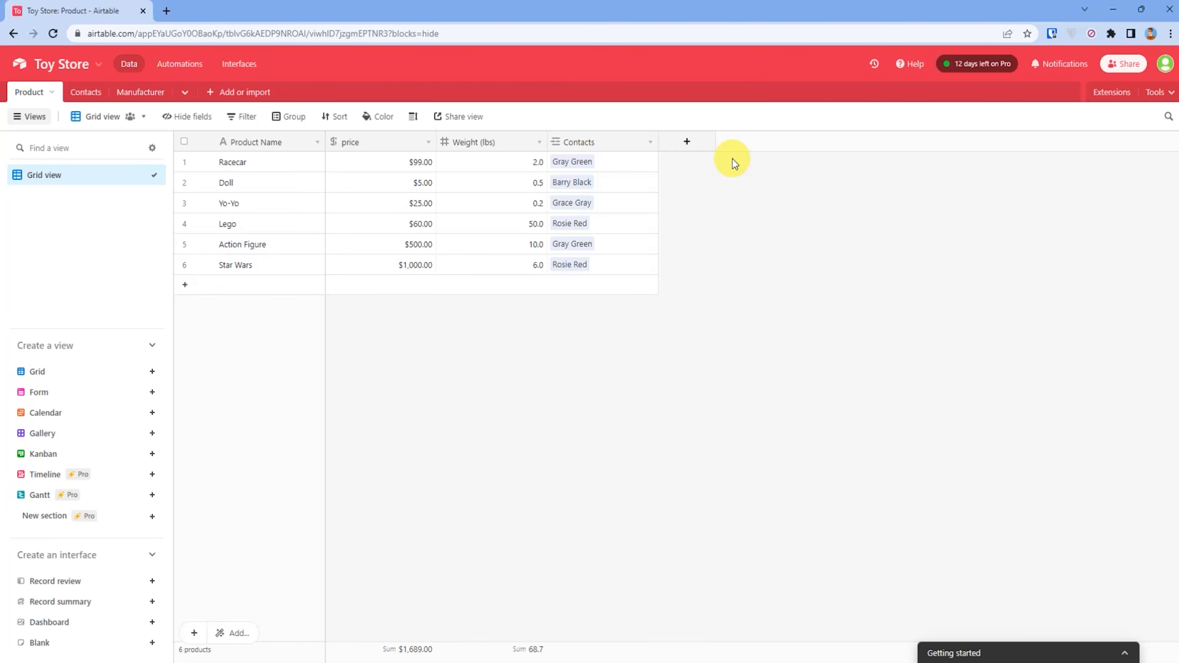
# View the details of the contact linked to Racecar, and close them.
pyautogui.click(571, 165)
pyautogui.click(572, 164)
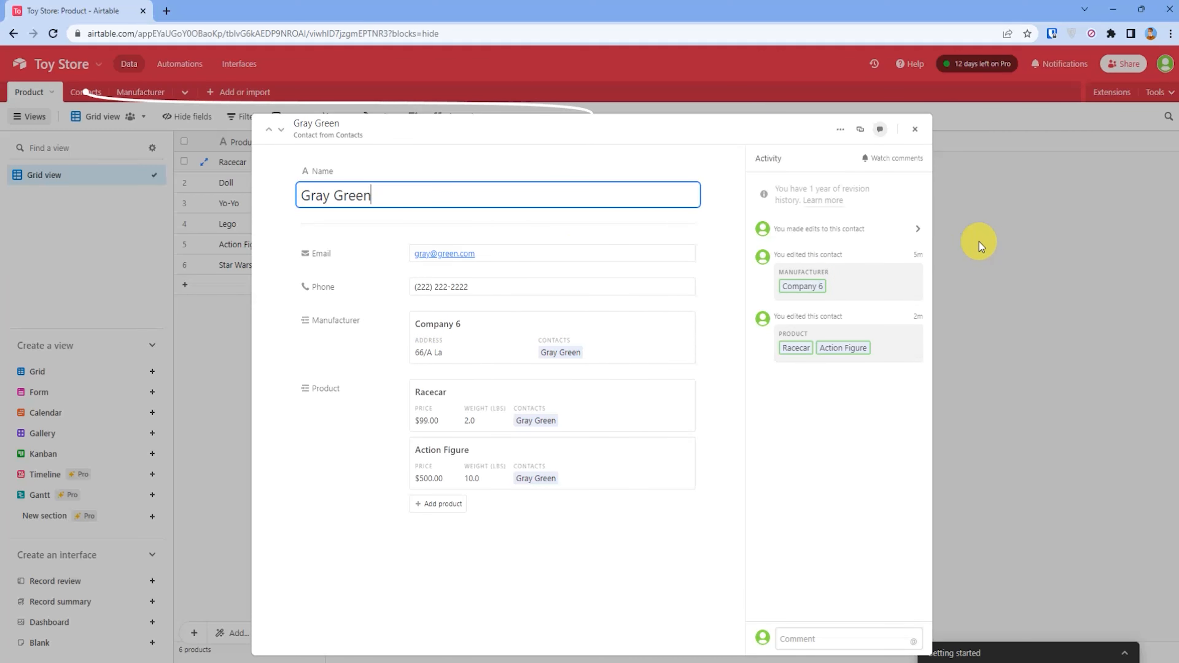
pyautogui.click(979, 245)
# Add a Lookup field to the Product table that shows the Manufacturer field of the linked Contacts records.
pyautogui.click(691, 145)
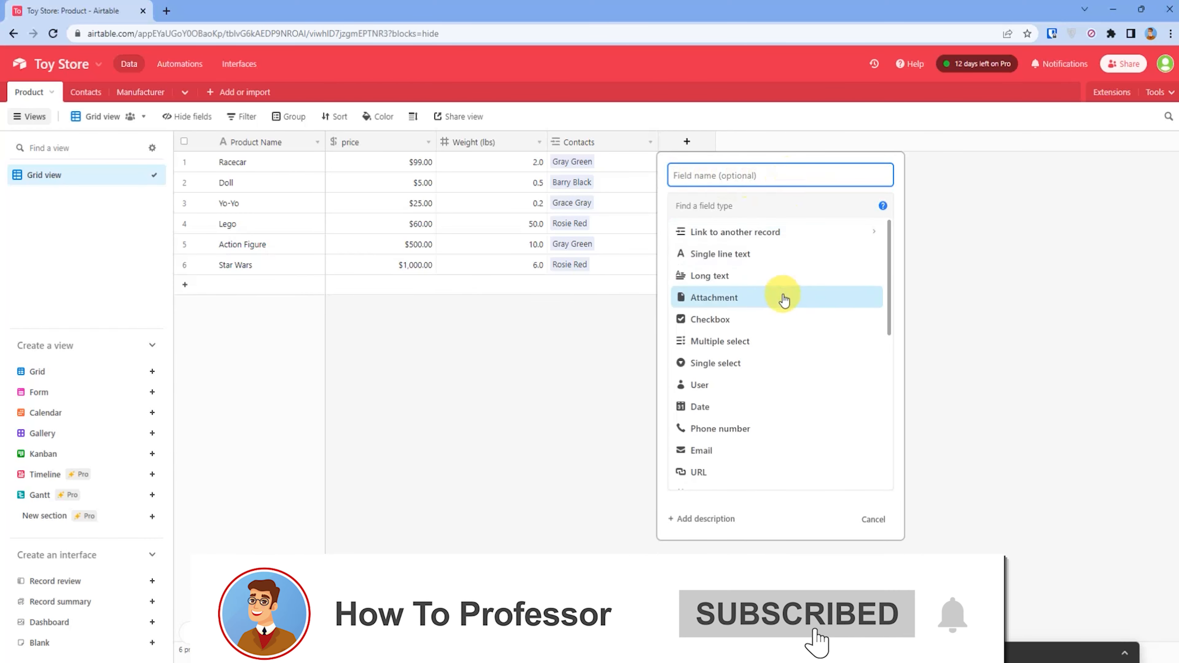
pyautogui.scroll(-6, 783, 299)
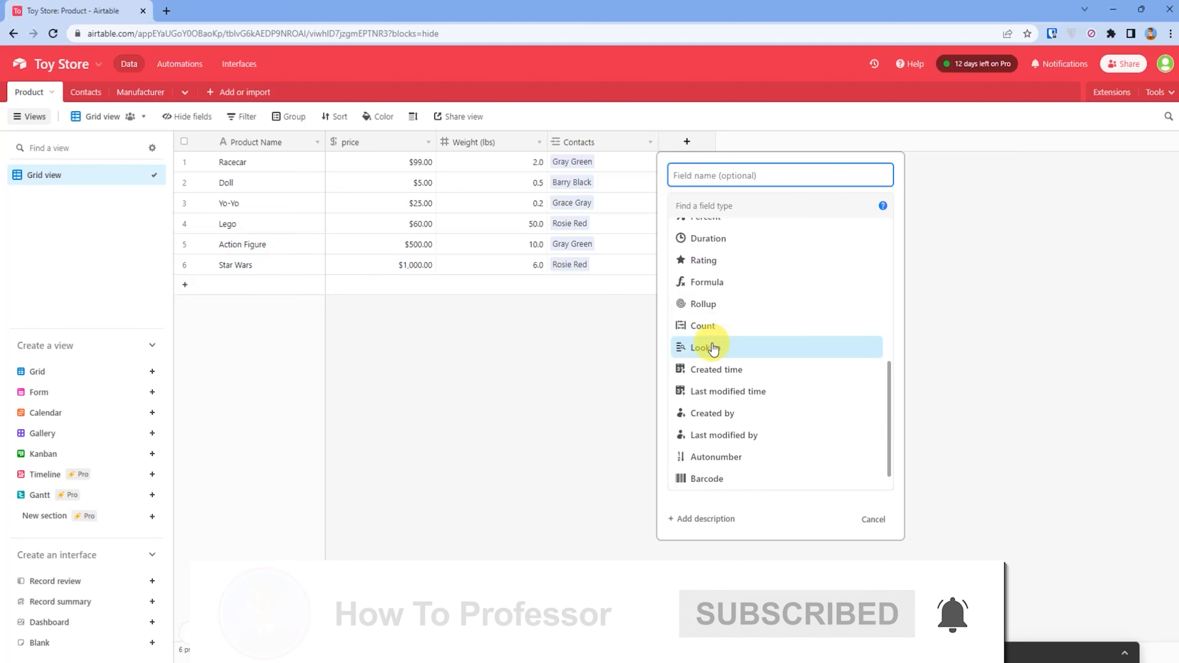
pyautogui.click(730, 346)
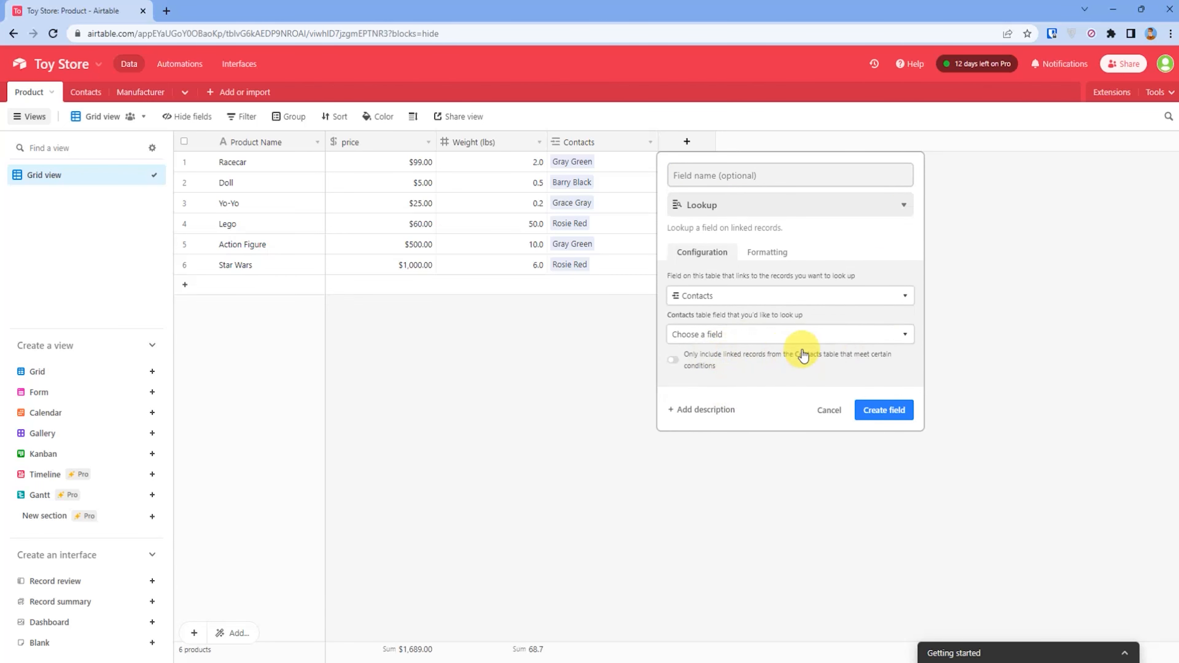
pyautogui.click(904, 336)
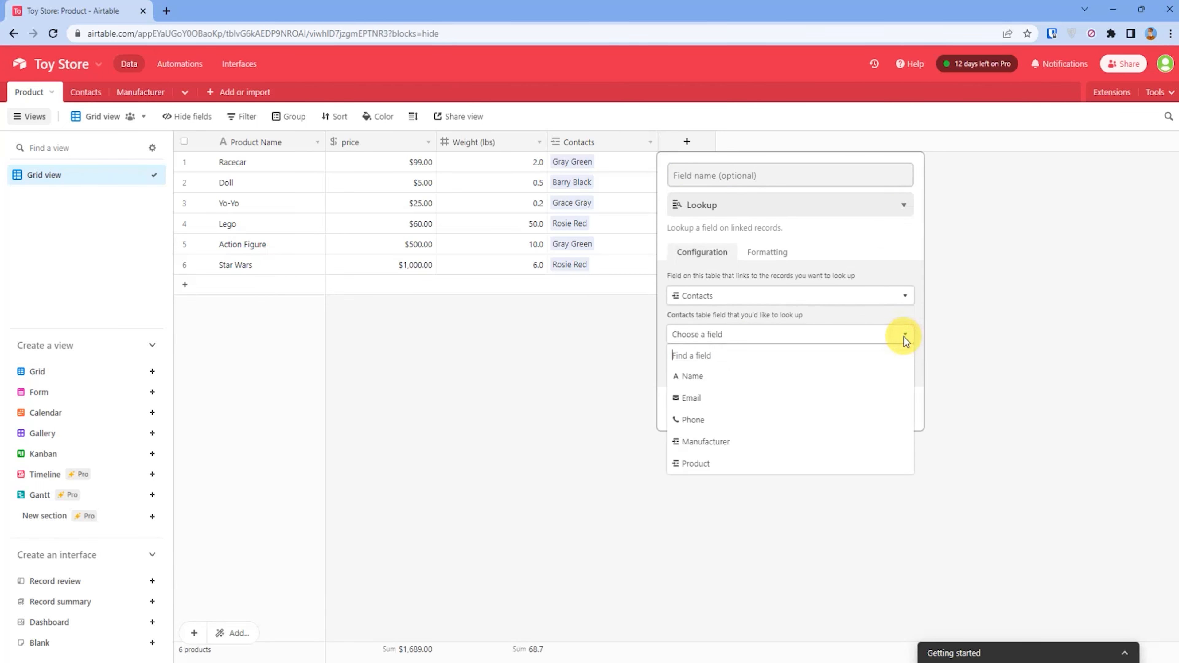
pyautogui.click(790, 442)
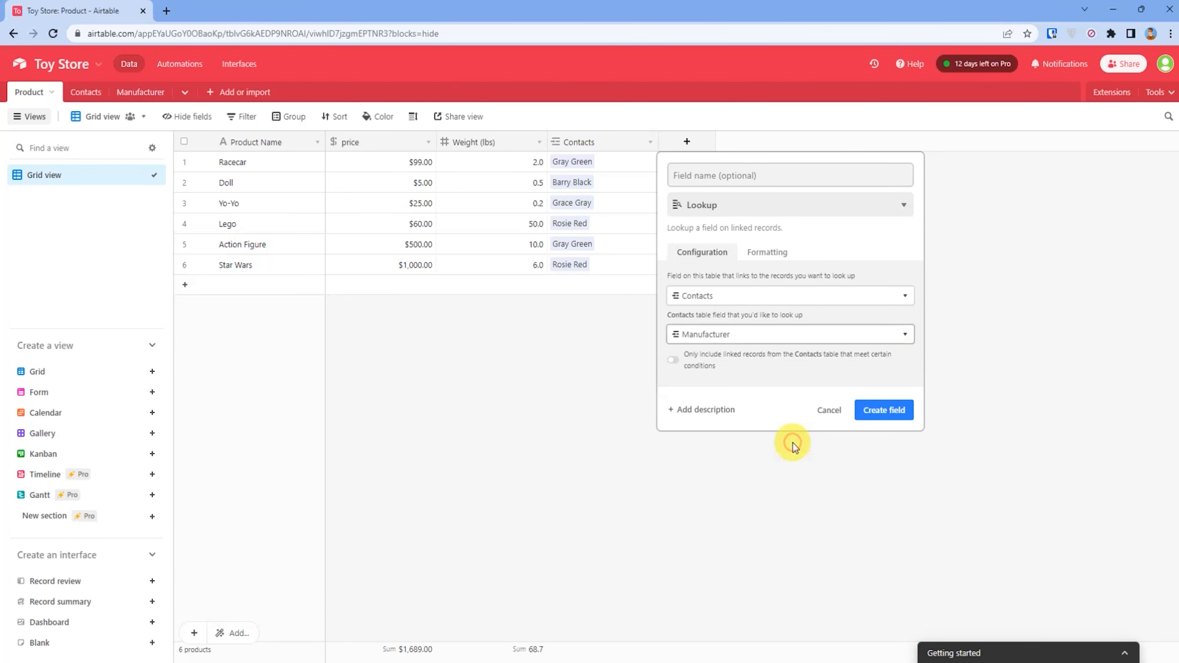
pyautogui.click(877, 415)
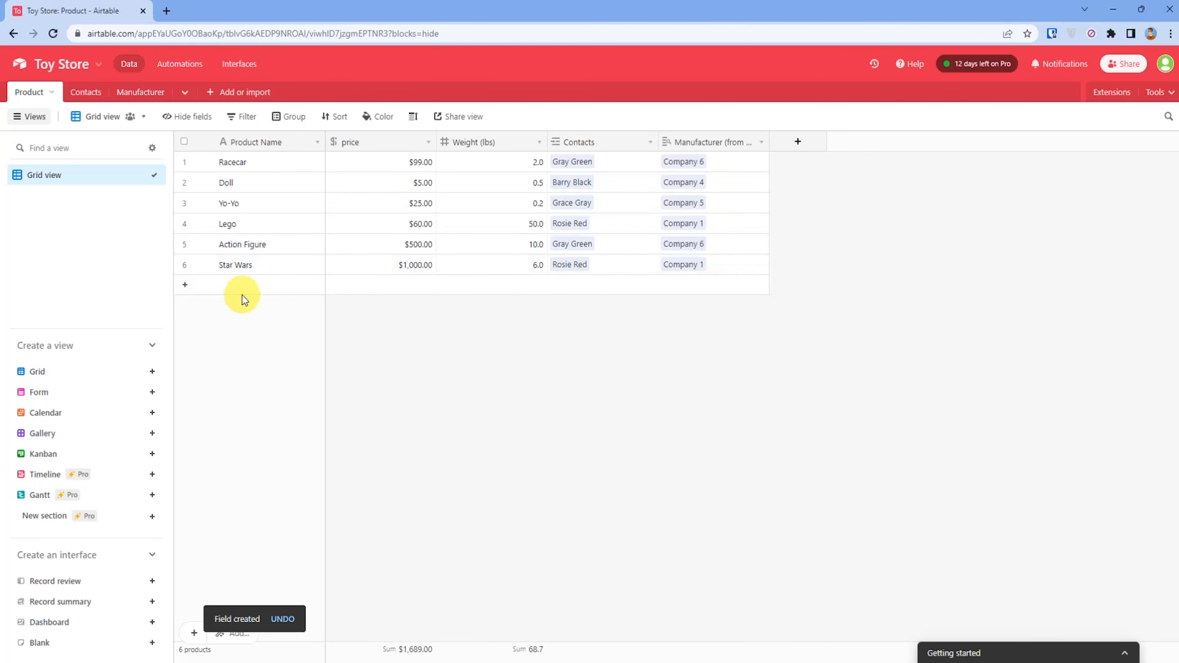
# Add a product record named Plane with a price of $50 and a weight of 10 lbs.
pyautogui.click(237, 287)
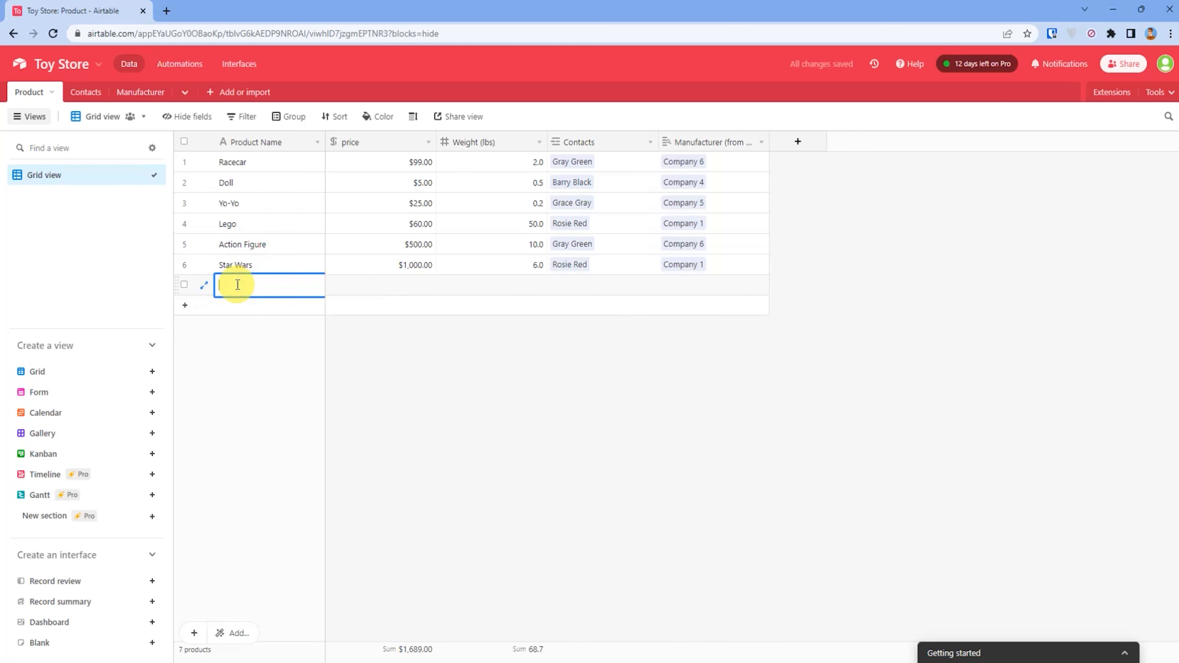
pyautogui.write('Plane')
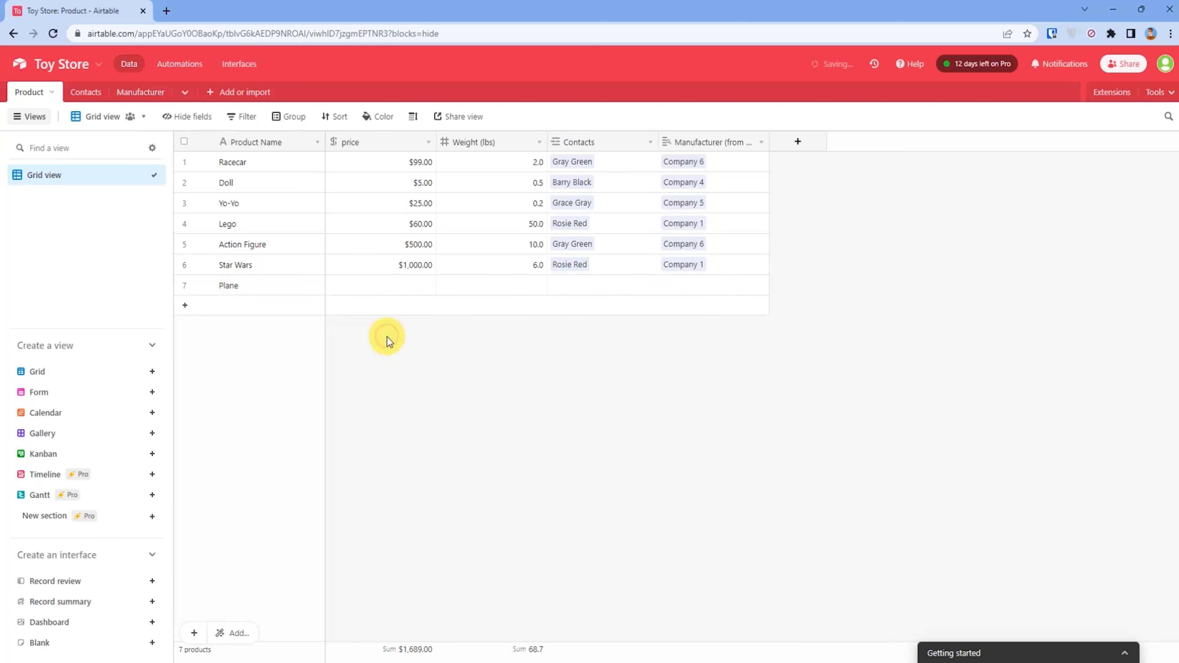
pyautogui.click(414, 272)
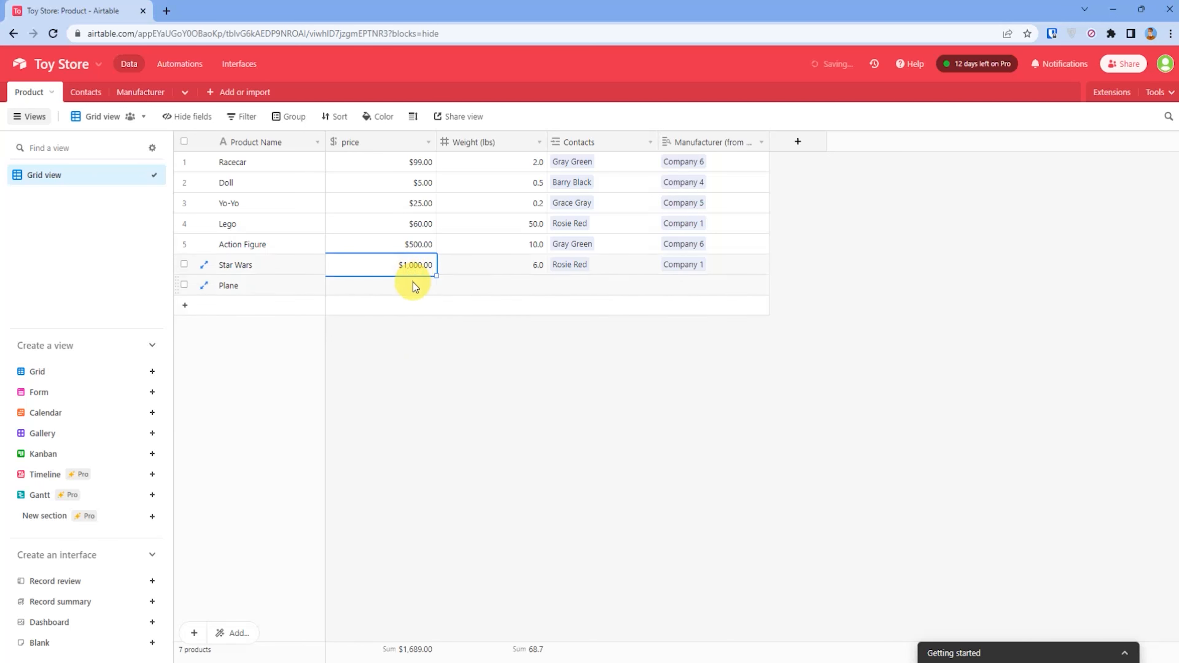
pyautogui.click(413, 282)
pyautogui.write('50')
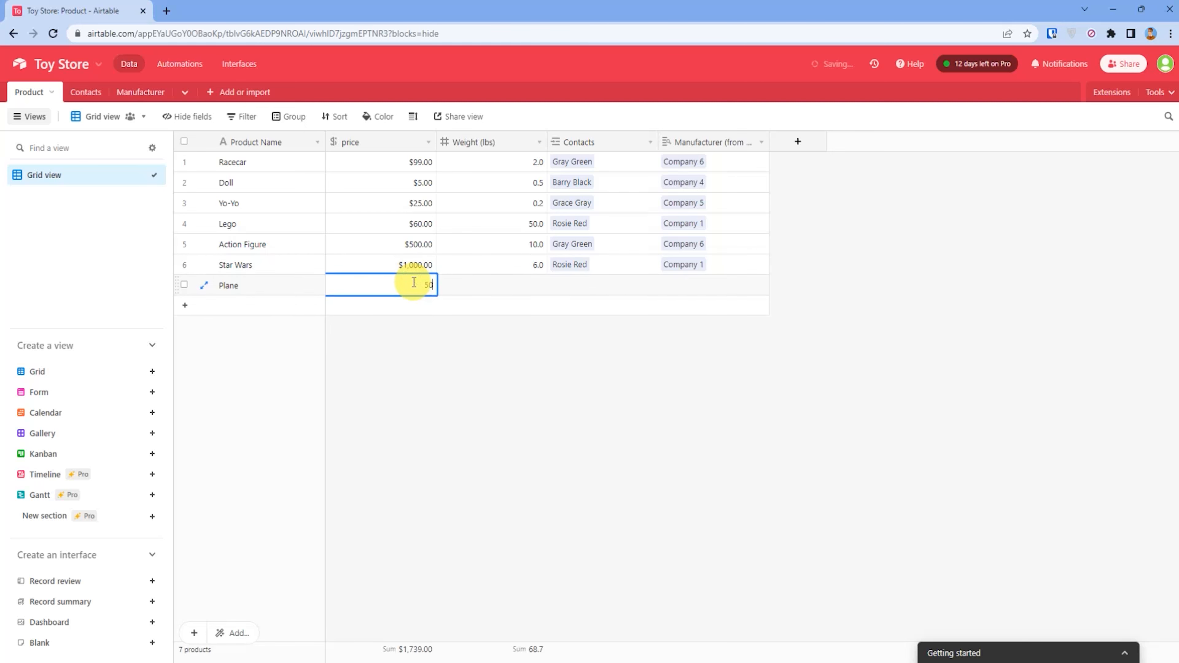
pyautogui.click(506, 336)
pyautogui.click(539, 286)
pyautogui.write('1')
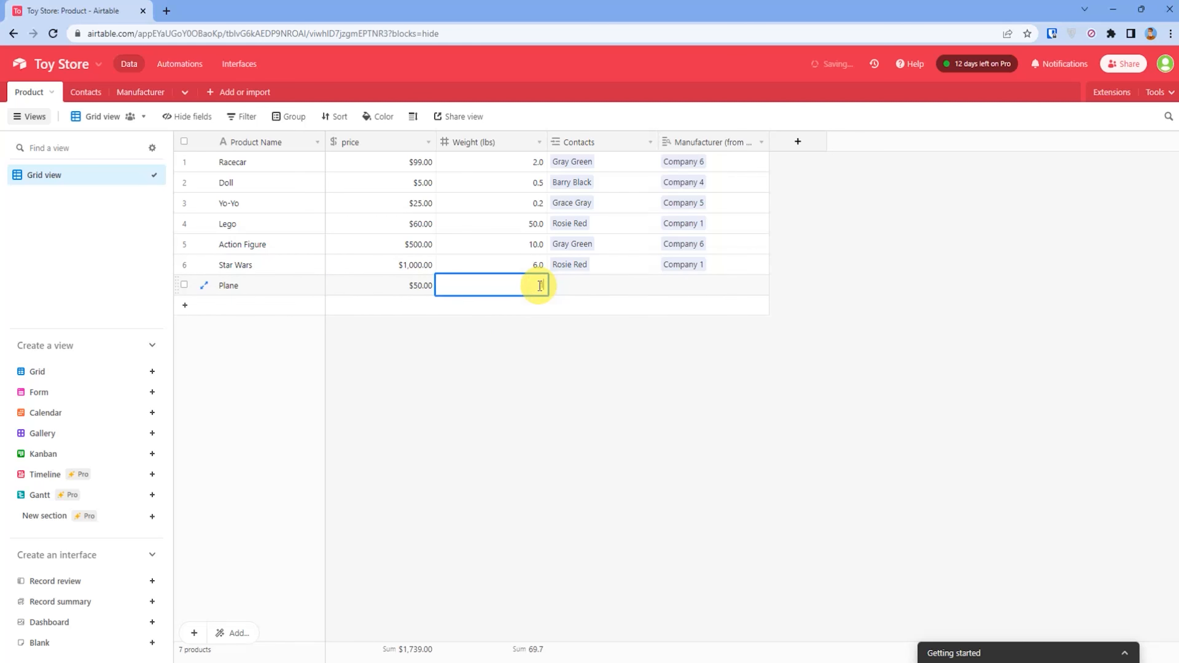
pyautogui.write('0')
pyautogui.press('Tab')
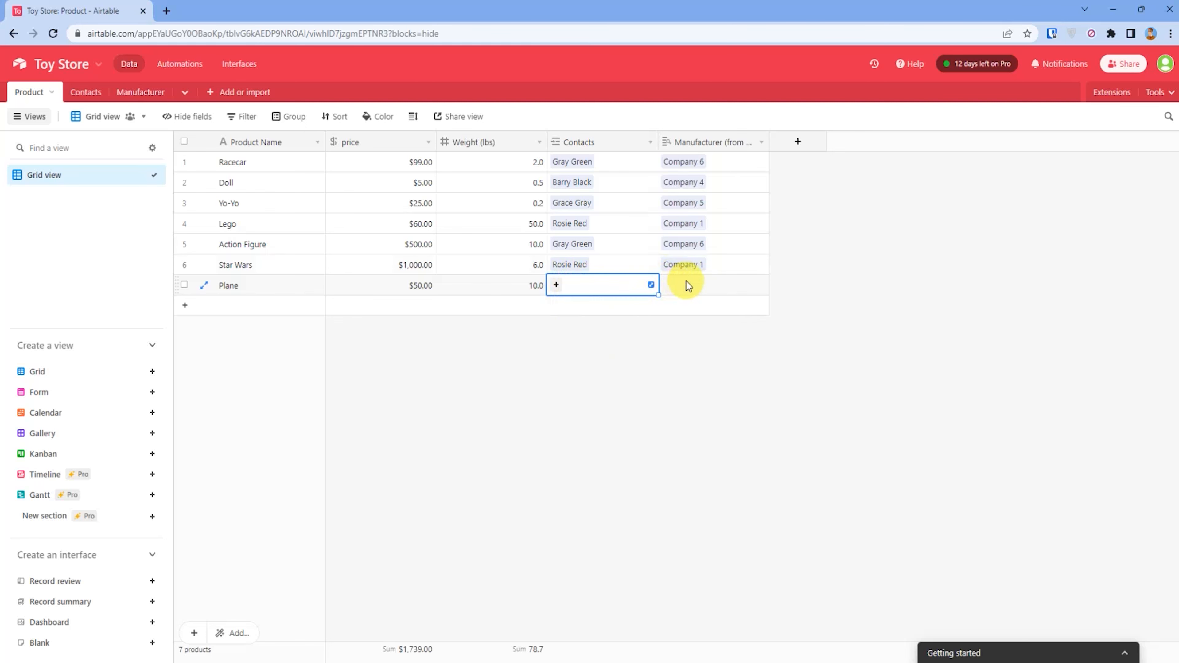
# Link the Plane record to the third contact in the Contacts field.
pyautogui.click(557, 284)
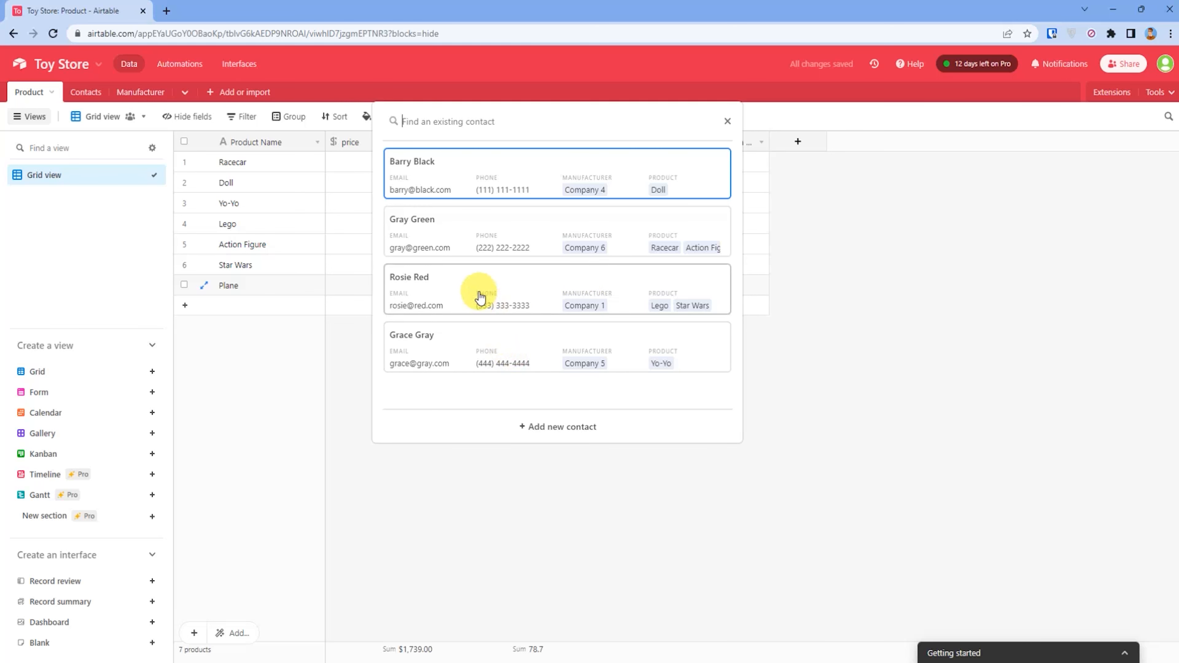
pyautogui.click(444, 289)
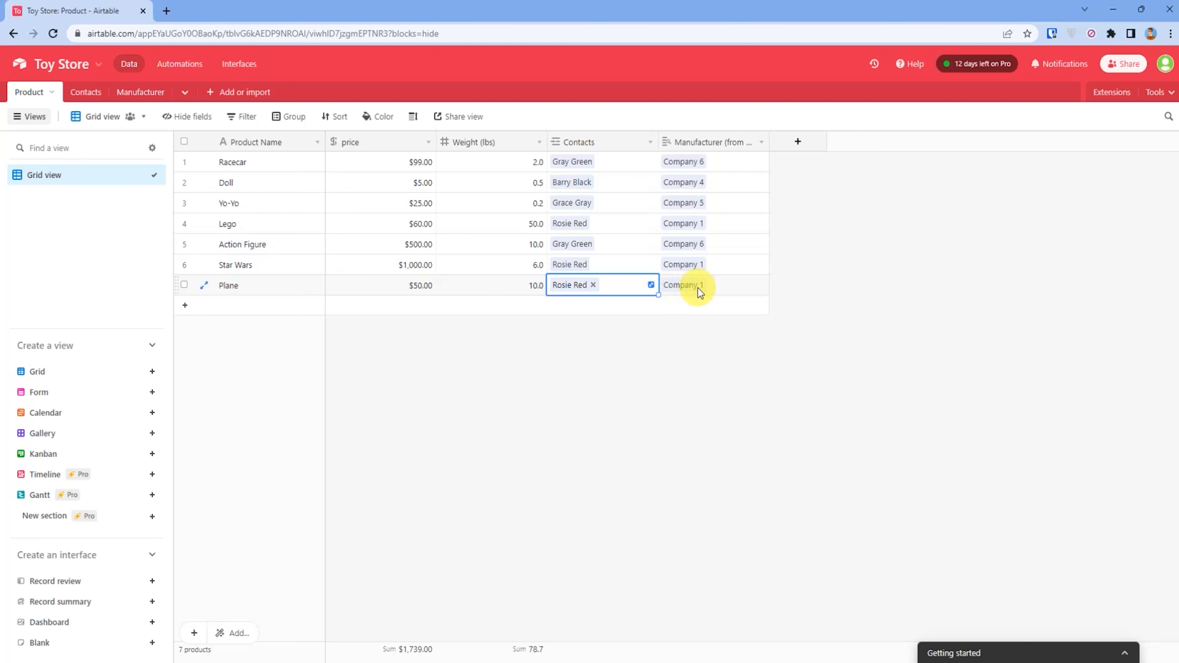
pyautogui.click(688, 313)
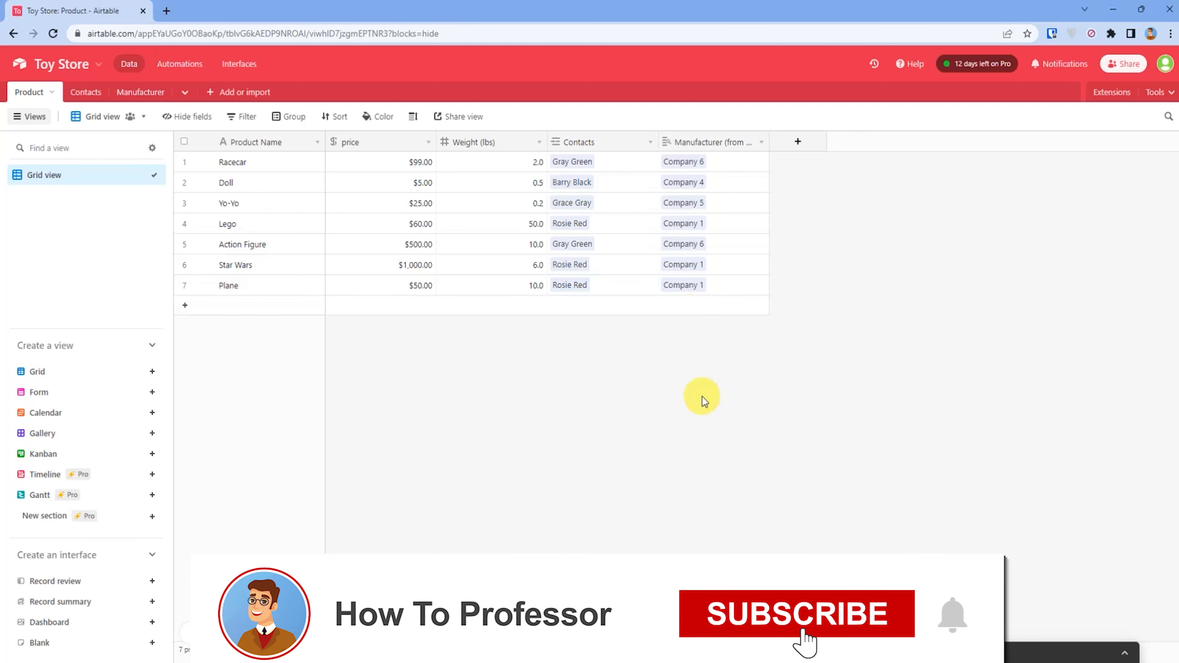